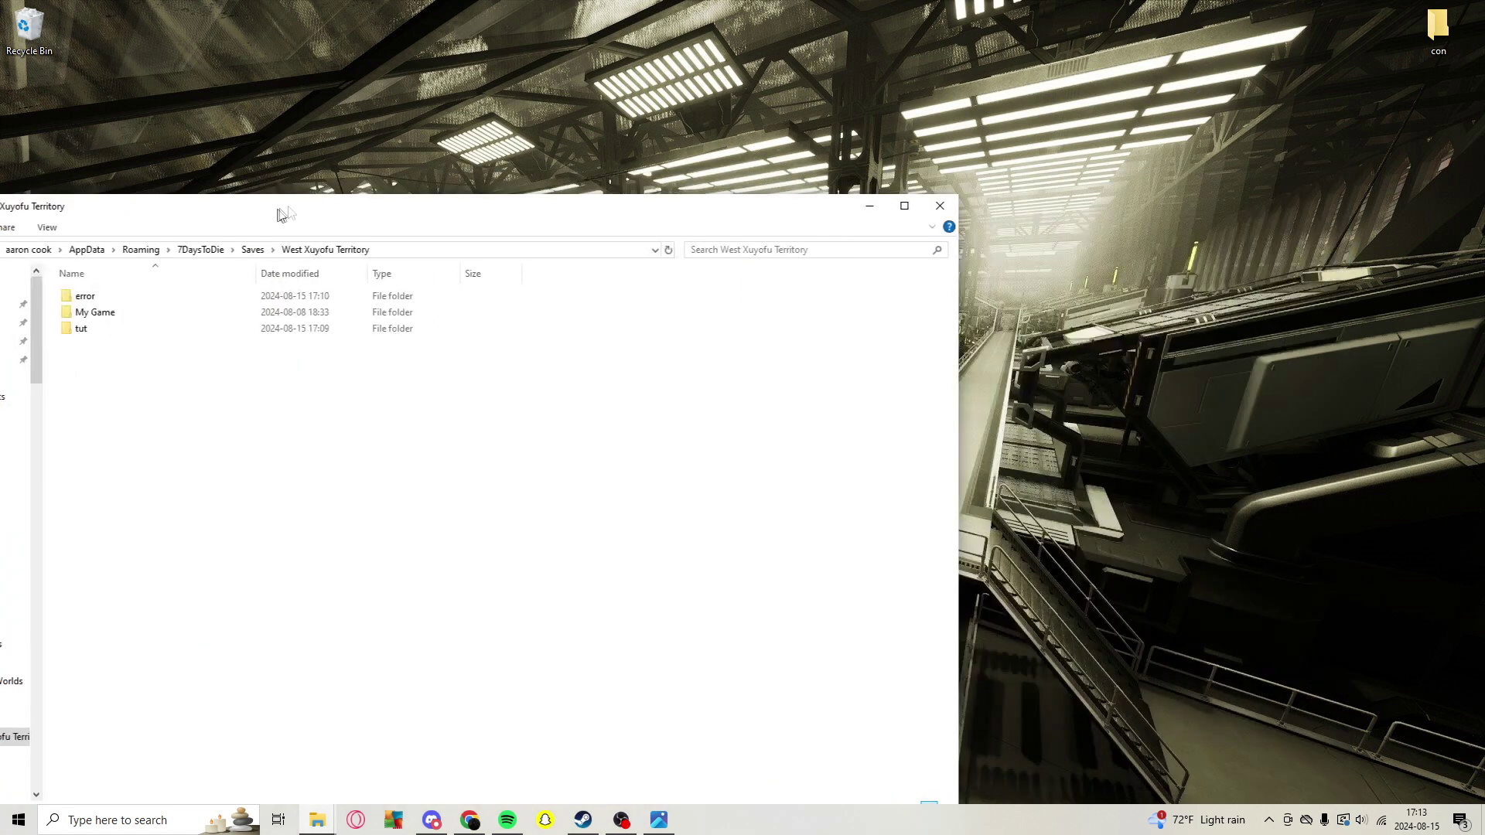
Step: Move the save folder window up and left, then bring up the Run box
{"action": "left_click_drag", "start_coordinate": [672, 189], "coordinate": [583, 151]}
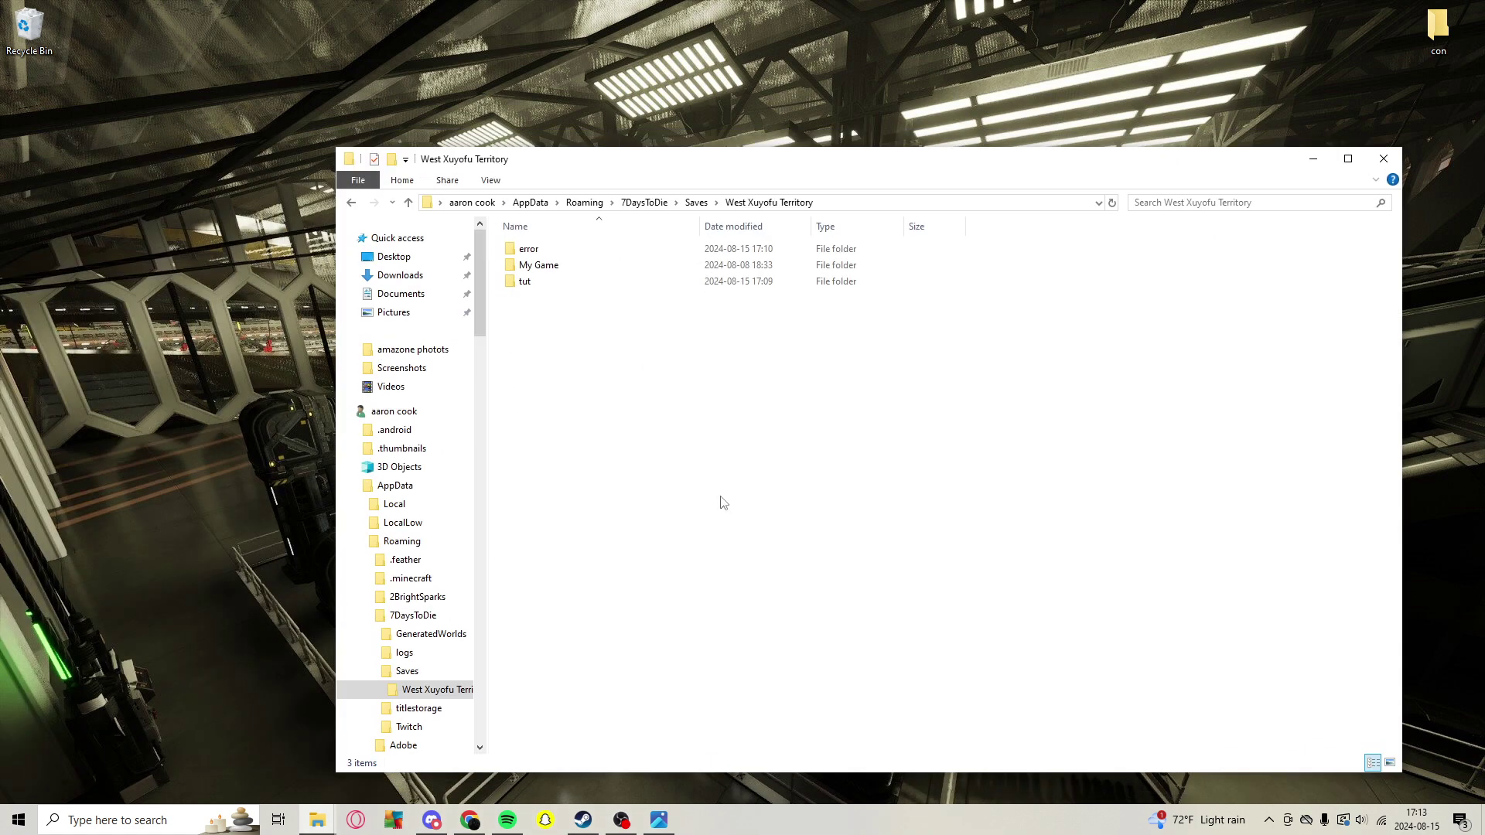
{"action": "key", "text": "super+r"}
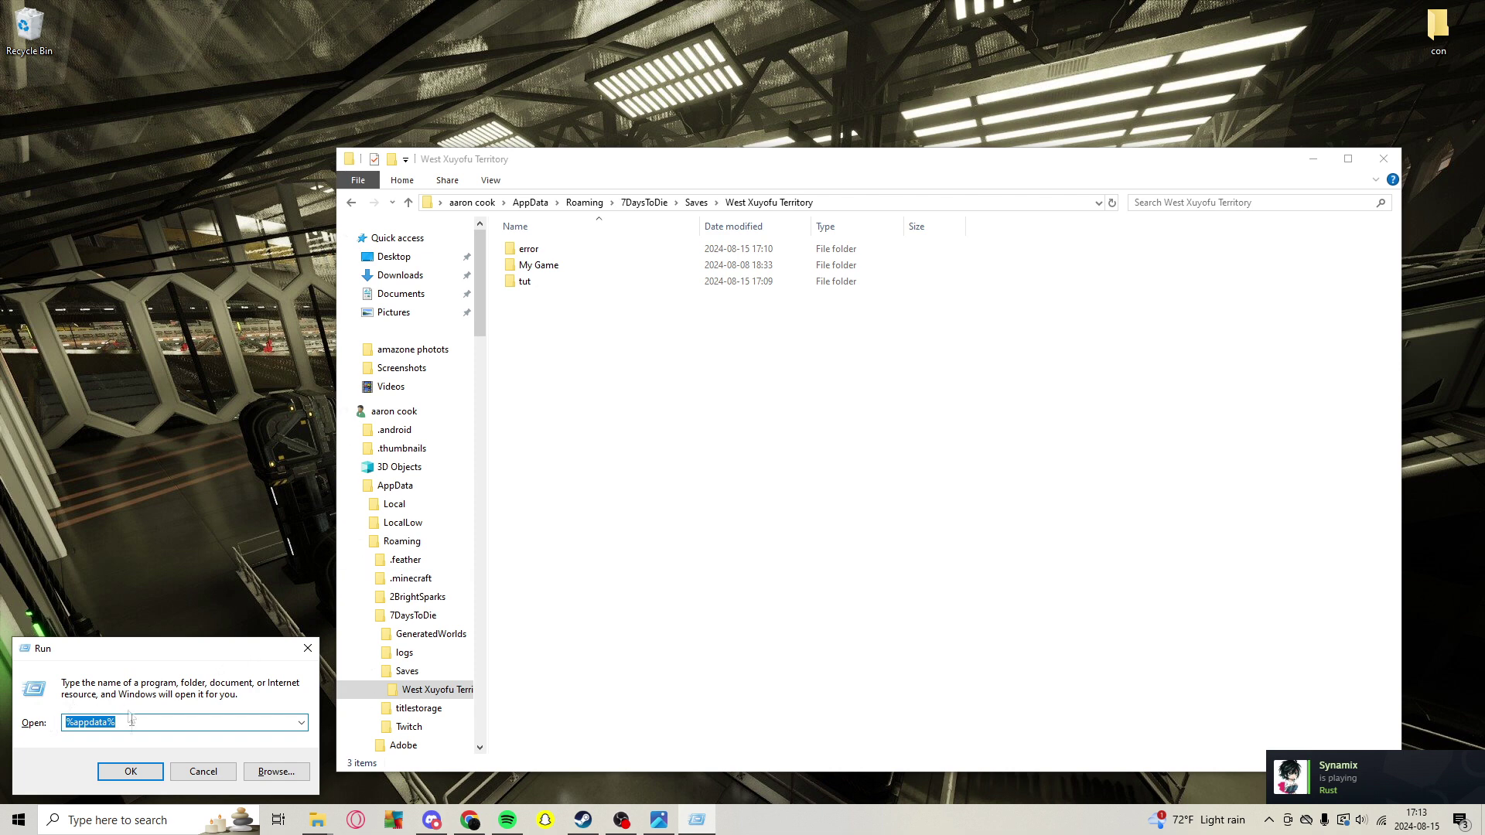
Step: Open the Roaming folder in a new Explorer window via %appdata% in Run
{"action": "key", "text": "BackSpace"}
{"action": "type", "text": "%ap"}
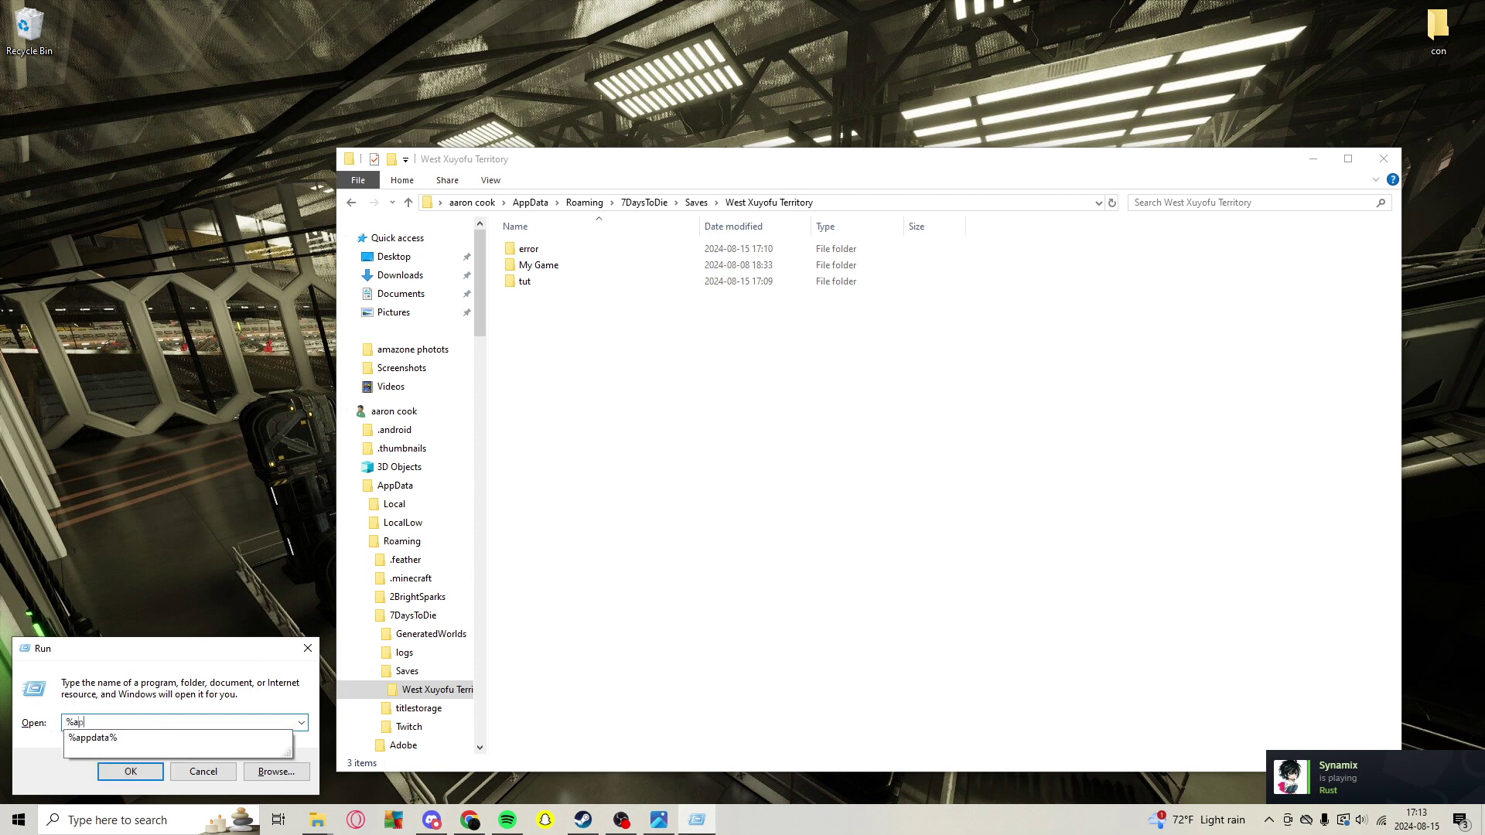
{"action": "type", "text": "data%"}
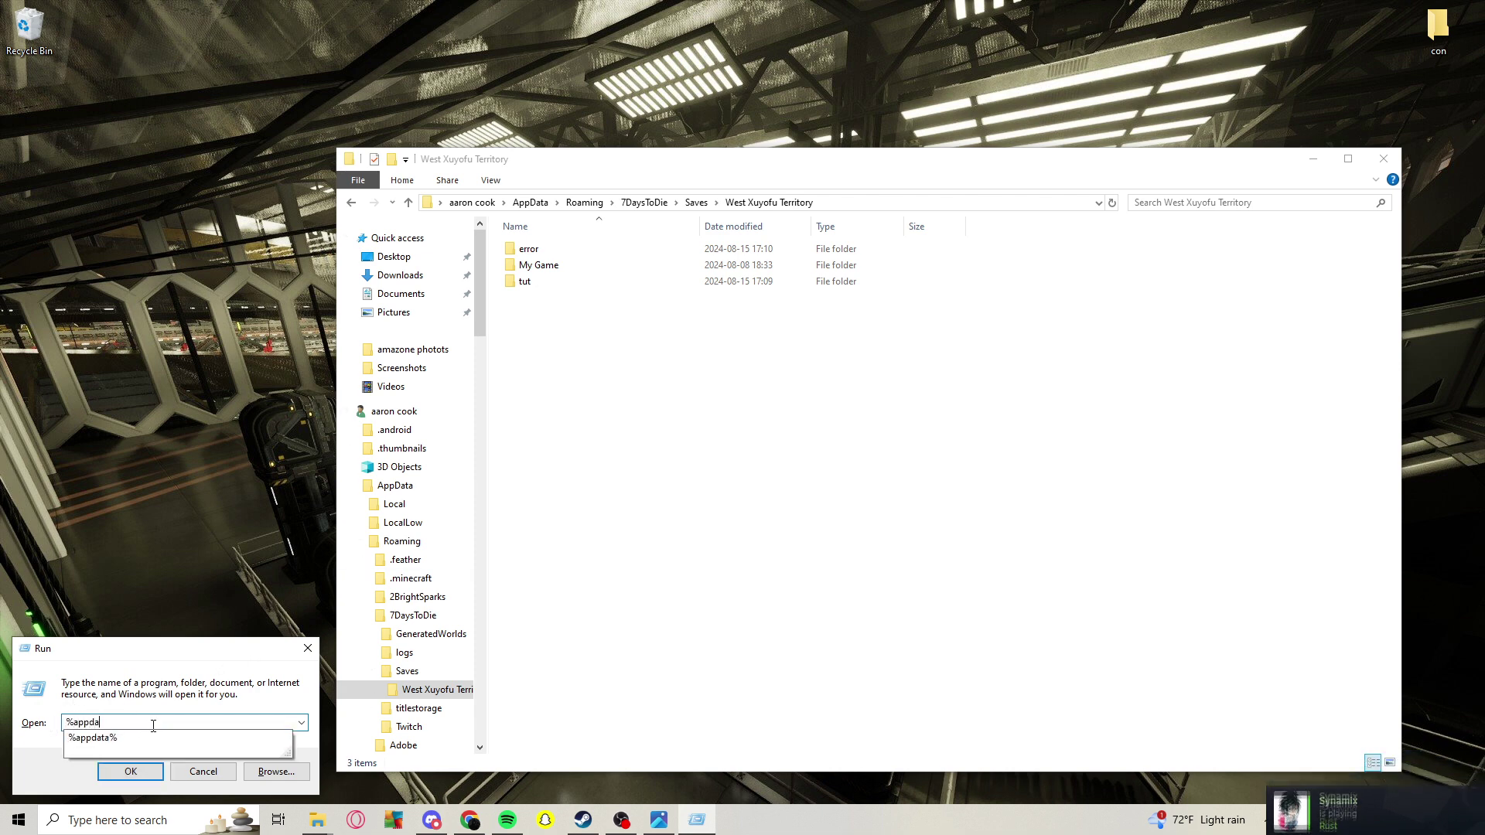
{"action": "left_click", "coordinate": [153, 726]}
{"action": "key", "text": "Return"}
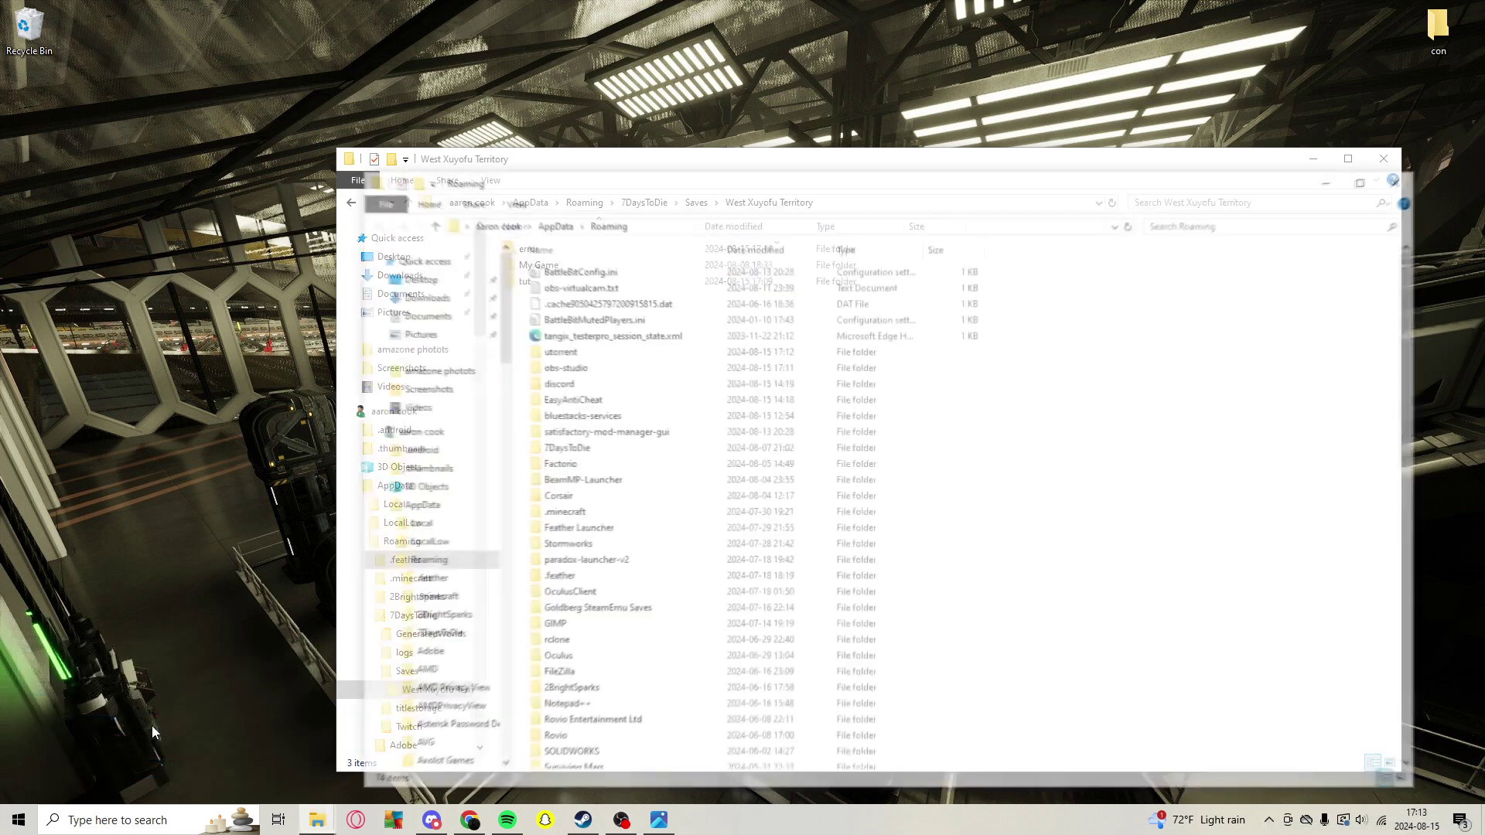
Step: Browse 7DaysToDie > Saves > West Xuyofu Territory, backing out of GeneratedWorlds on the way
{"action": "left_click", "coordinate": [581, 450]}
{"action": "double_click", "coordinate": [581, 450]}
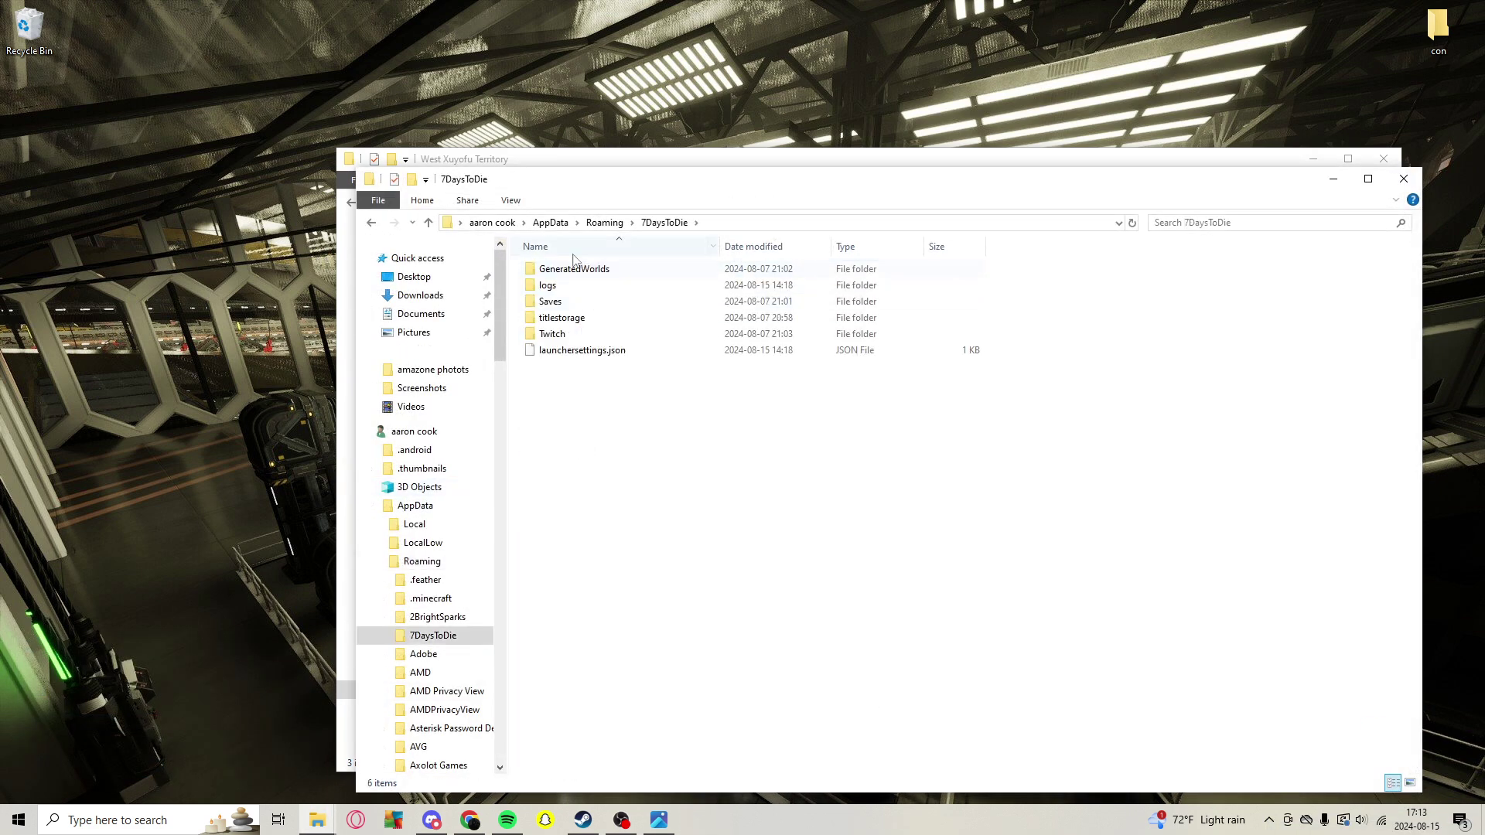
{"action": "double_click", "coordinate": [581, 268]}
{"action": "key", "text": "alt+Left"}
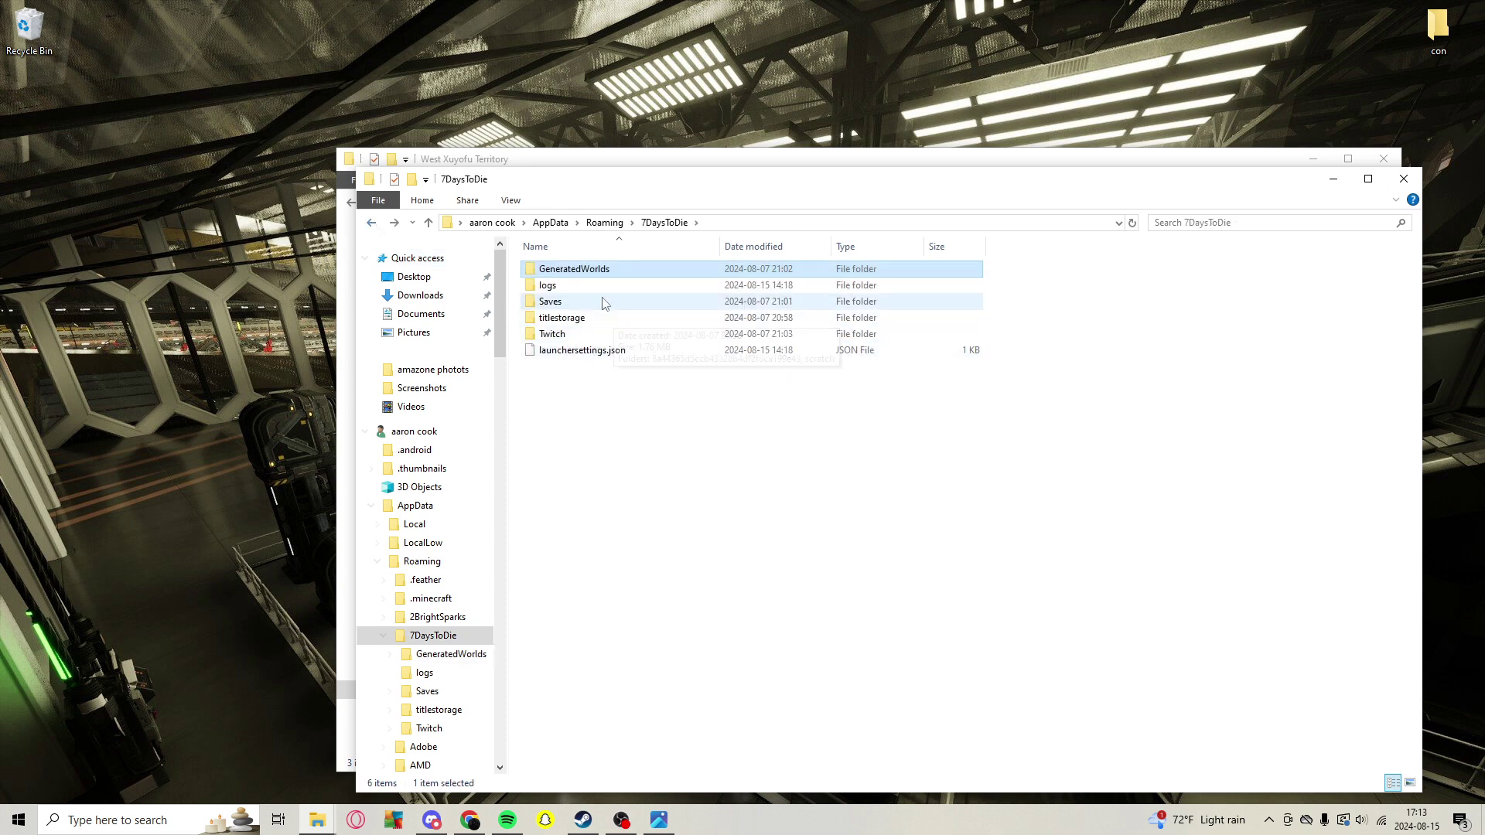
{"action": "double_click", "coordinate": [600, 300]}
{"action": "double_click", "coordinate": [607, 268]}
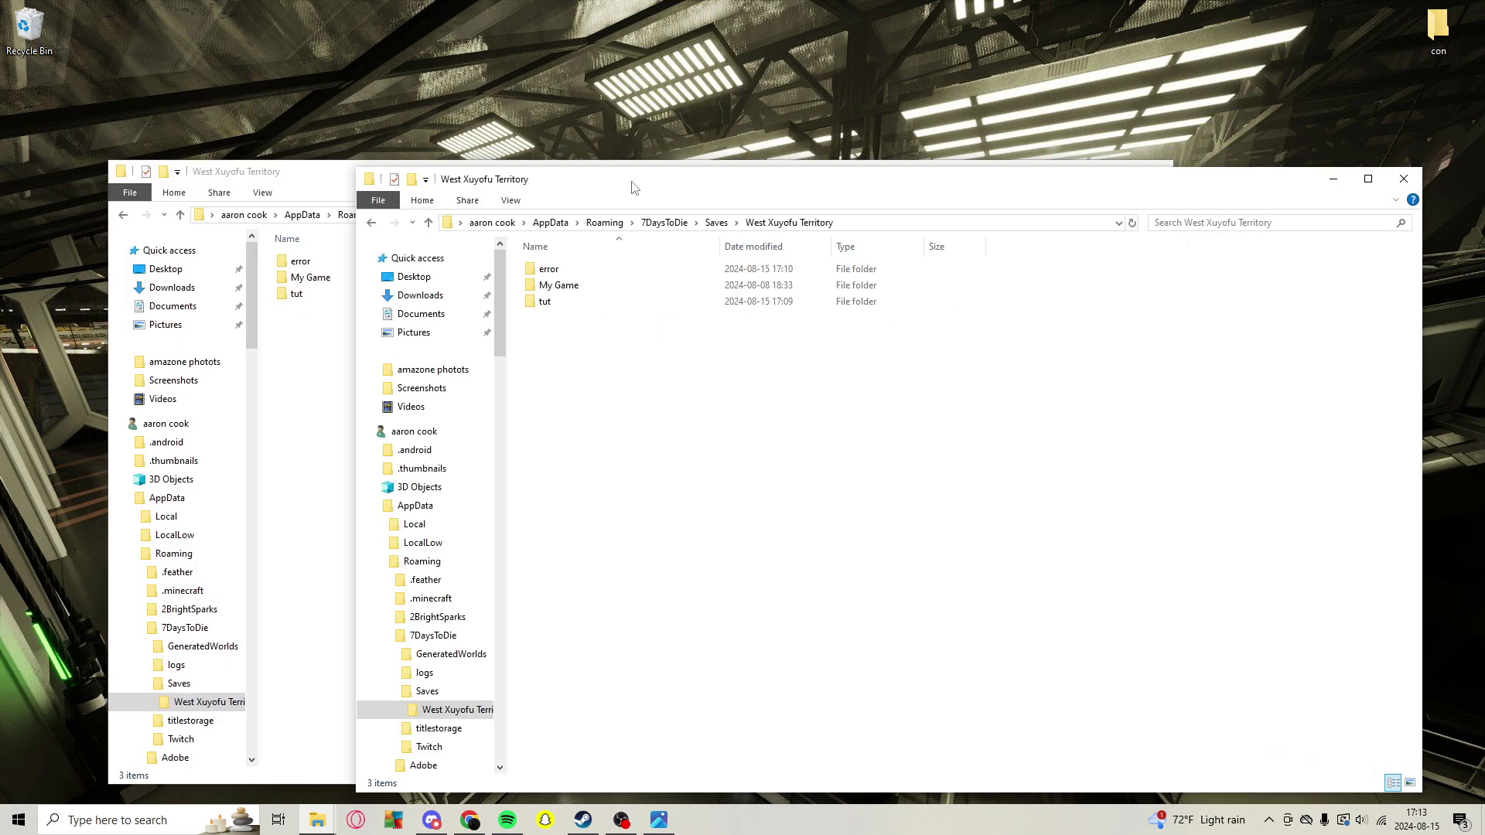
Step: Arrange the two Explorer windows side by side, second right and first left
{"action": "left_click_drag", "start_coordinate": [633, 190], "coordinate": [854, 205]}
{"action": "left_click", "coordinate": [250, 231]}
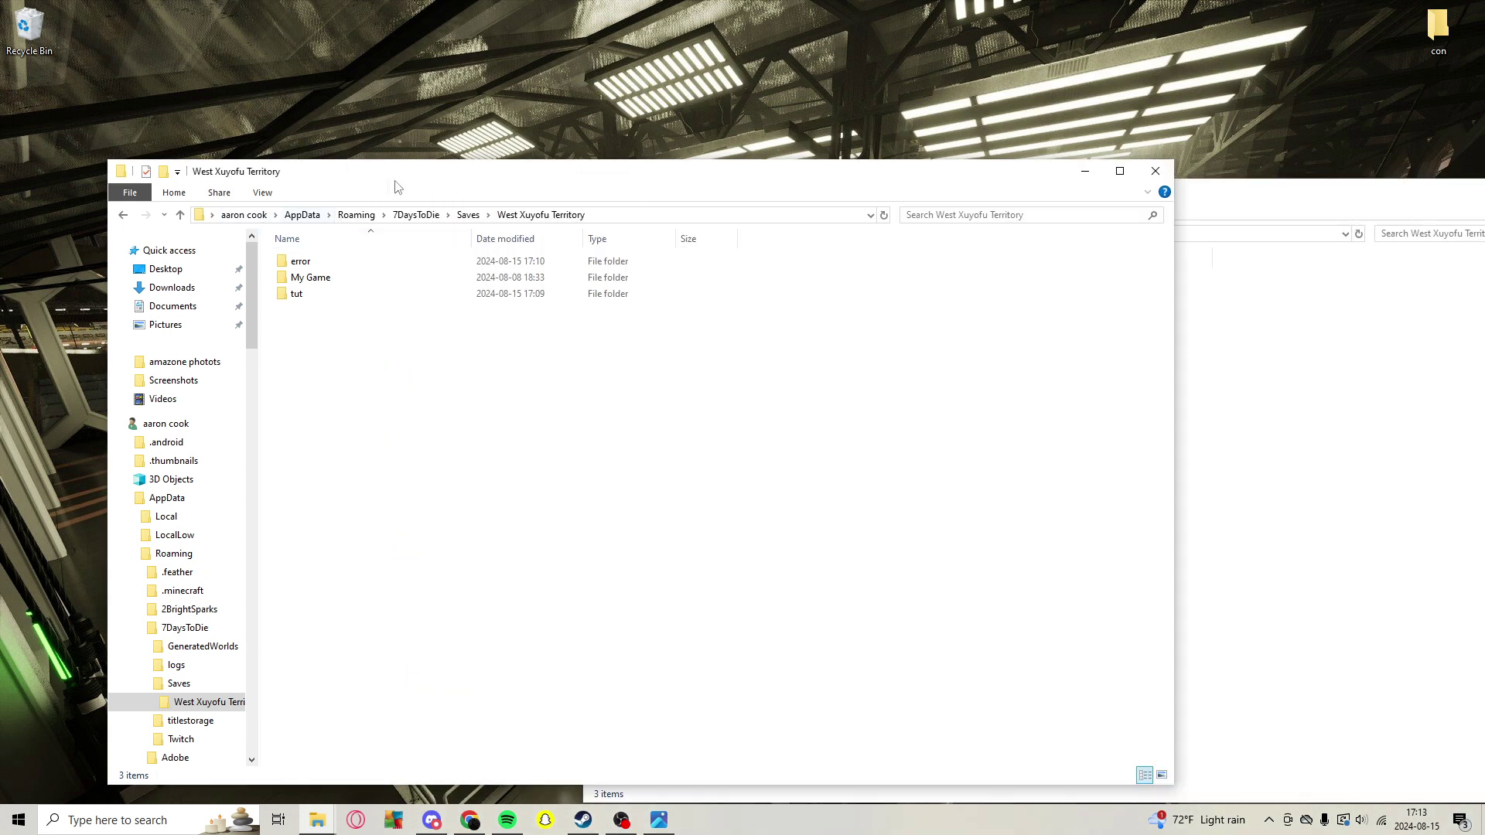
{"action": "left_click_drag", "start_coordinate": [395, 177], "coordinate": [233, 229]}
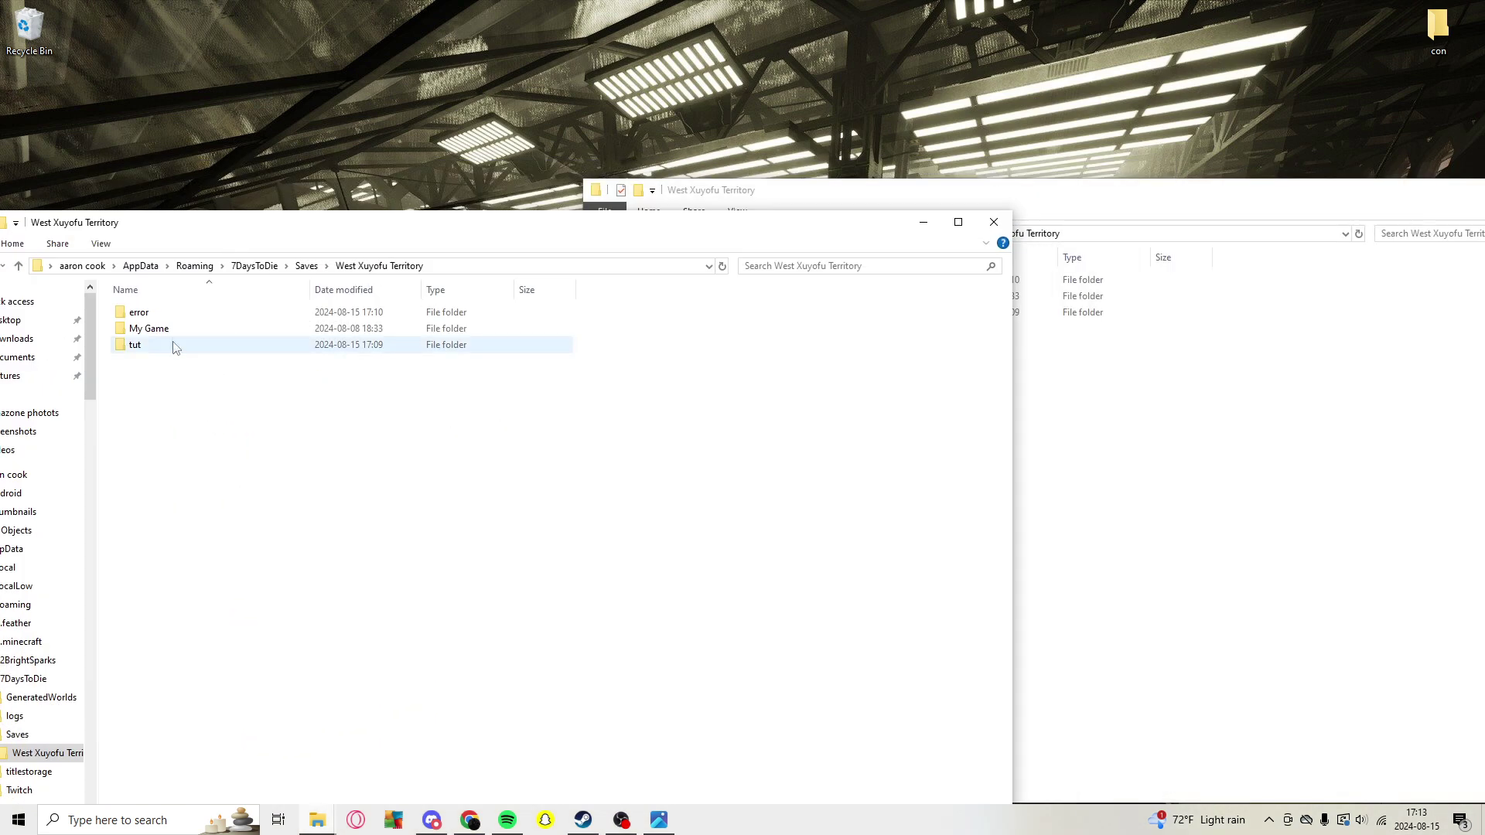
Step: Briefly inspect the error save folder's files and return to West Xuyofu Territory
{"action": "left_click", "coordinate": [177, 316]}
{"action": "double_click", "coordinate": [178, 319]}
{"action": "left_click_drag", "start_coordinate": [179, 222], "coordinate": [244, 219]}
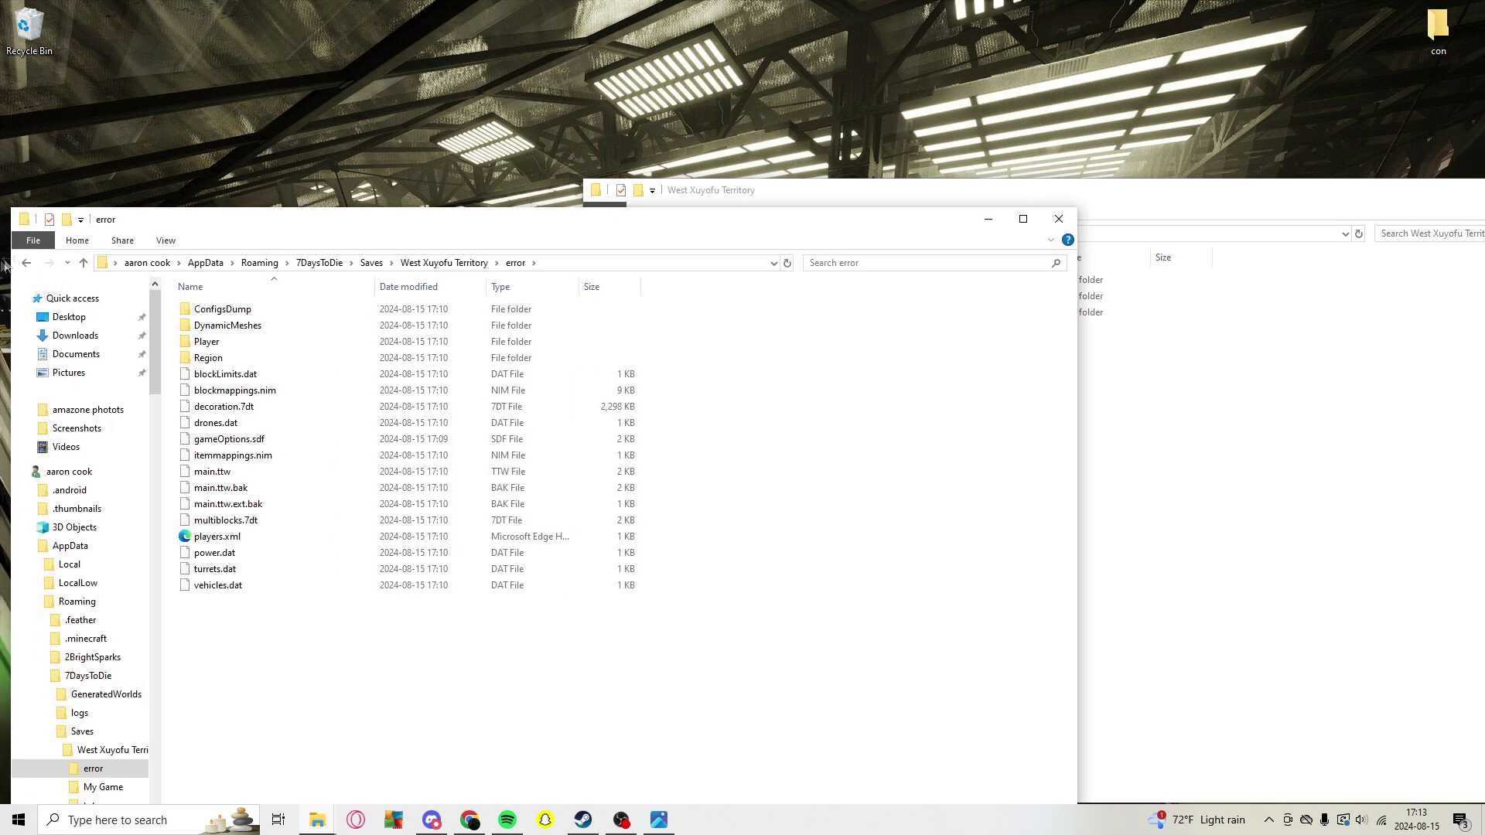
{"action": "left_click", "coordinate": [25, 264]}
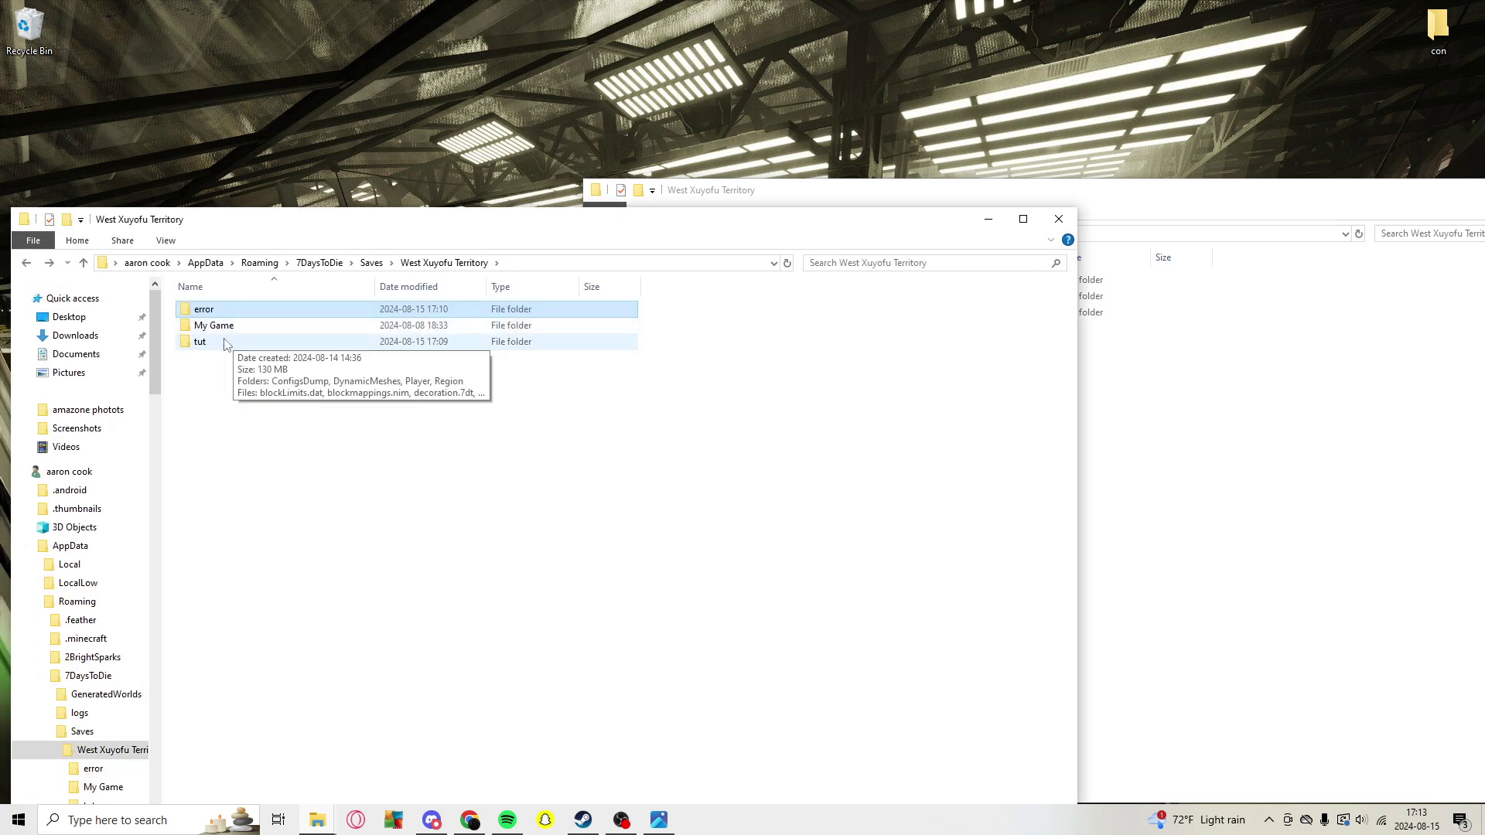
{"action": "left_click", "coordinate": [274, 482]}
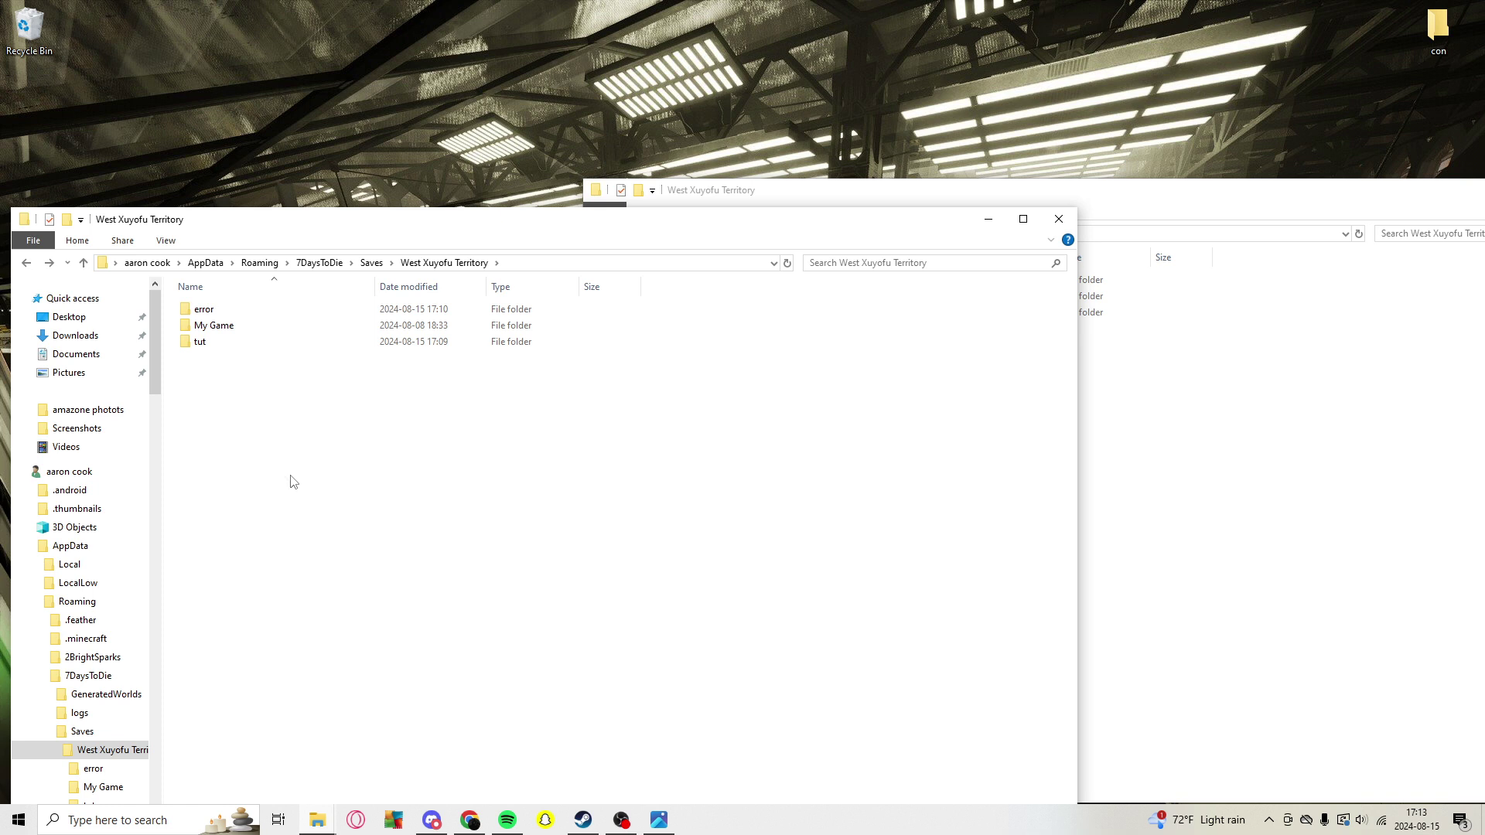
Step: View the tut save folder's main.ttw files and return to West Xuyofu Territory
{"action": "double_click", "coordinate": [231, 348]}
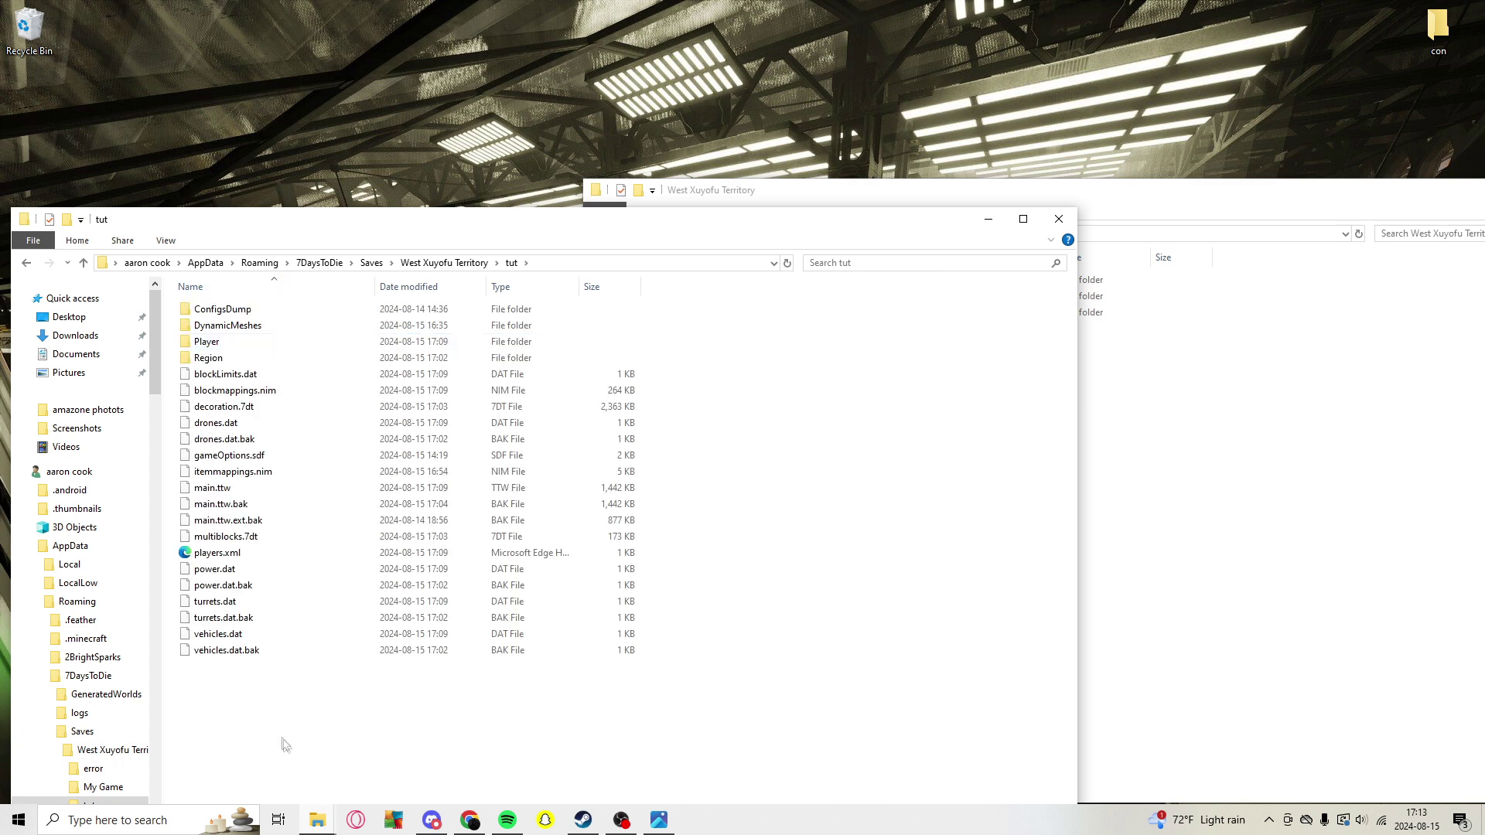
{"action": "left_click", "coordinate": [26, 263]}
Step: Delete main.ttw, main.ttw.bak and main.ttw.ext.bak from the error save folder
{"action": "double_click", "coordinate": [214, 311]}
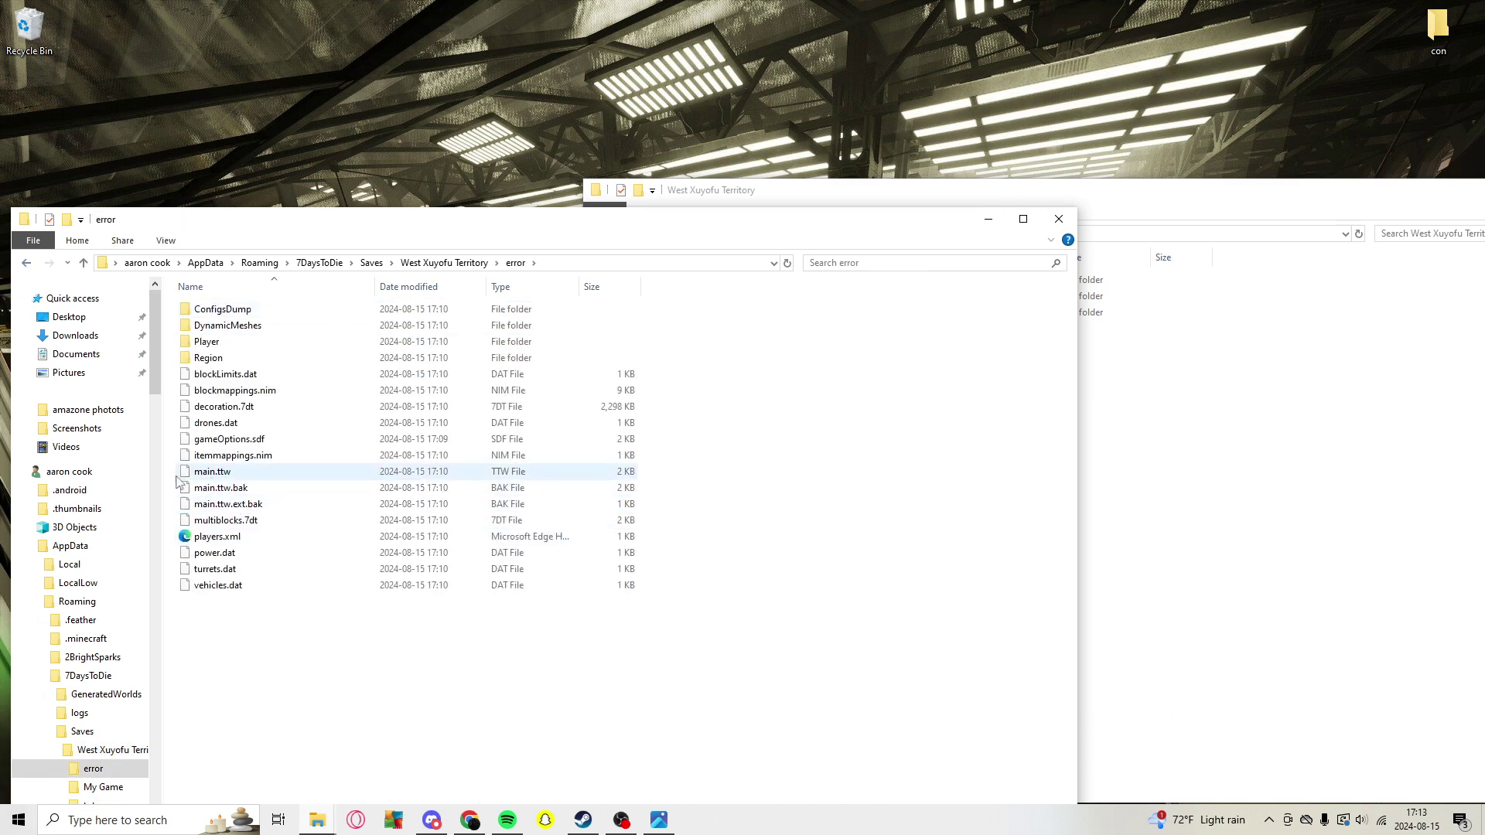
{"action": "left_click_drag", "start_coordinate": [176, 475], "coordinate": [330, 496]}
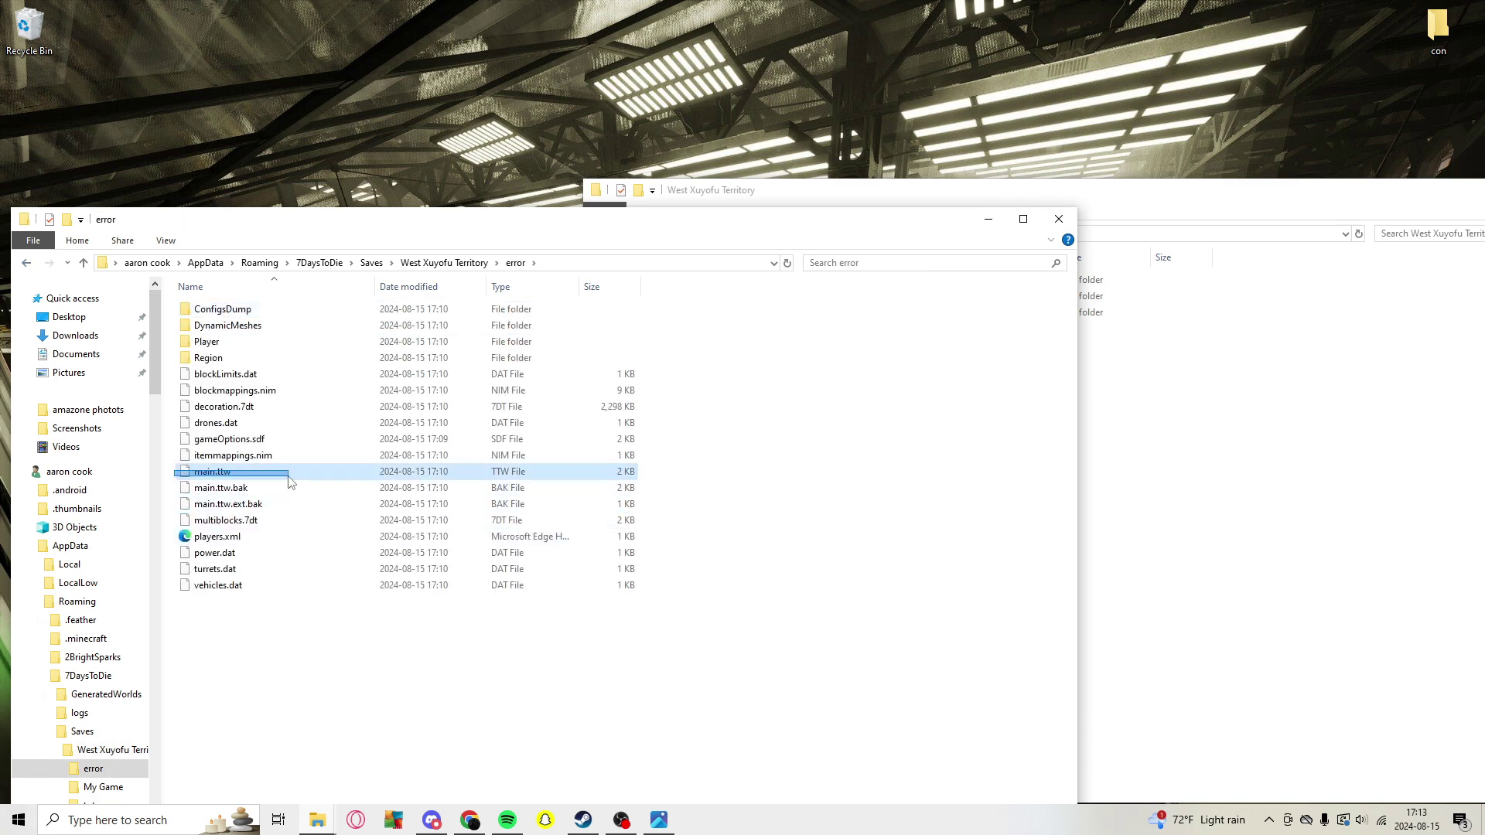
{"action": "left_click_drag", "start_coordinate": [330, 495], "coordinate": [345, 512]}
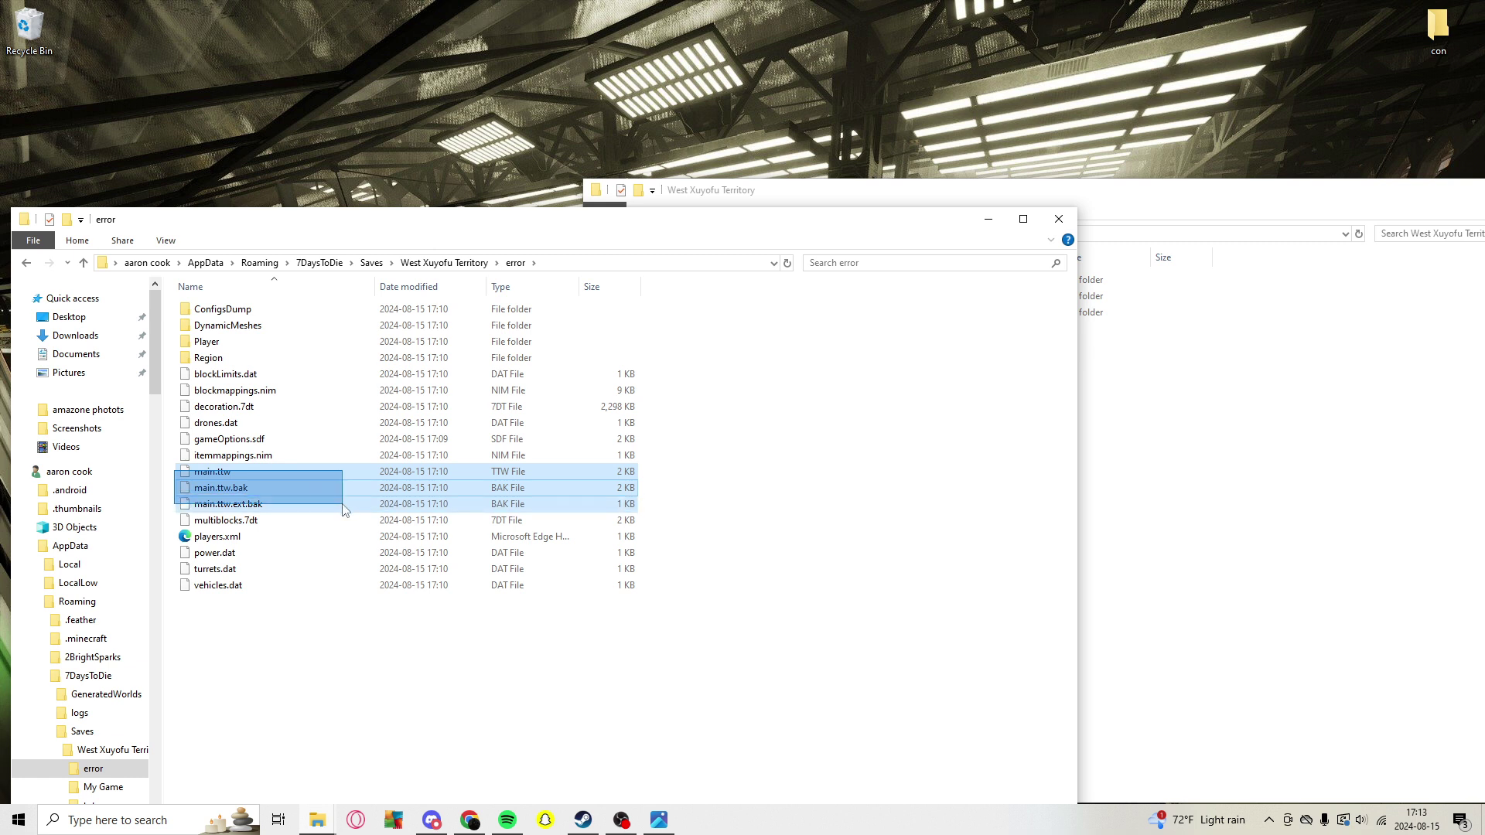
{"action": "left_click_drag", "start_coordinate": [197, 479], "coordinate": [228, 484]}
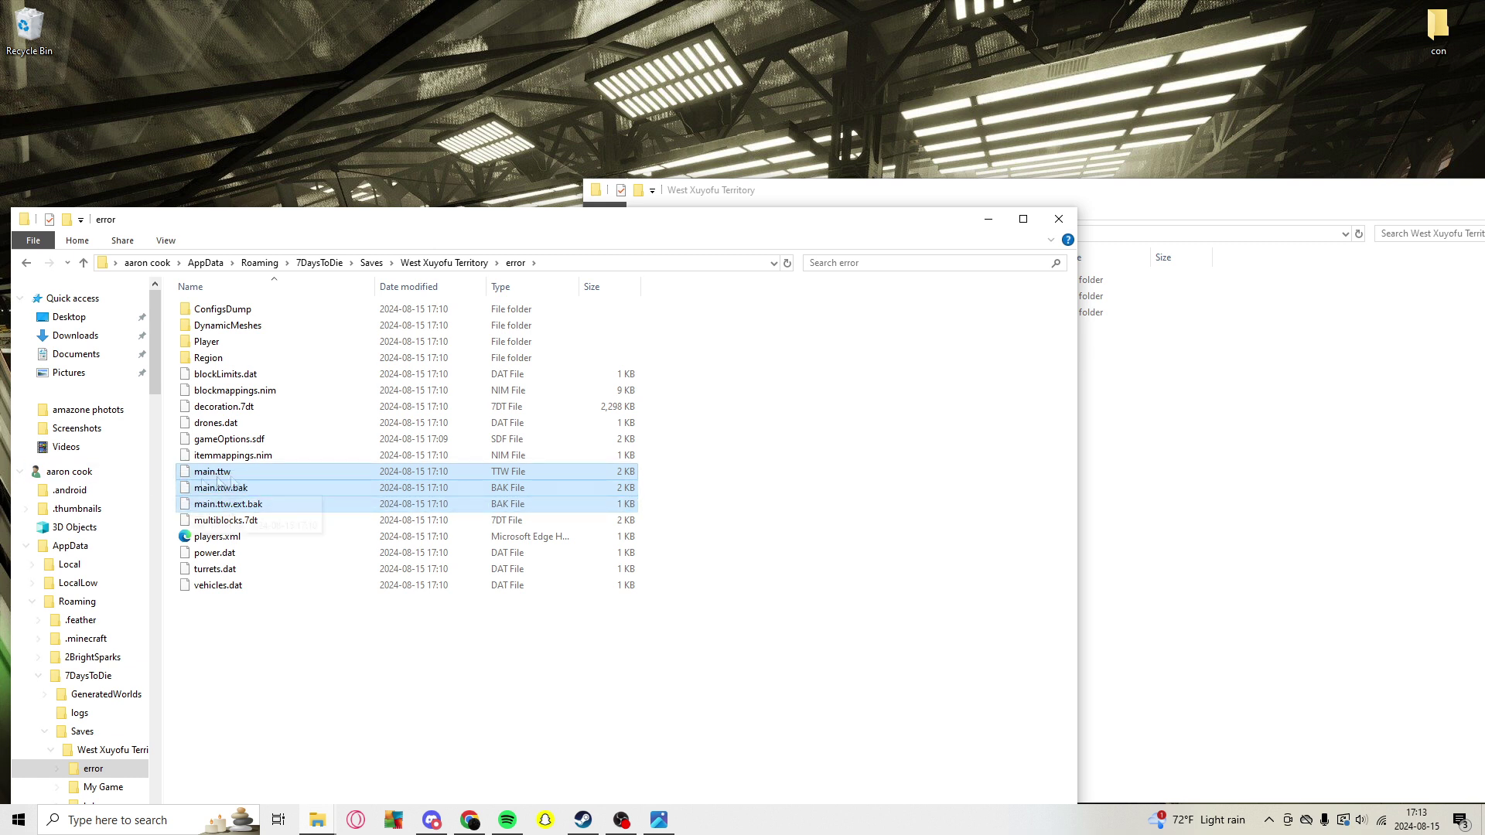
{"action": "key", "text": "Delete"}
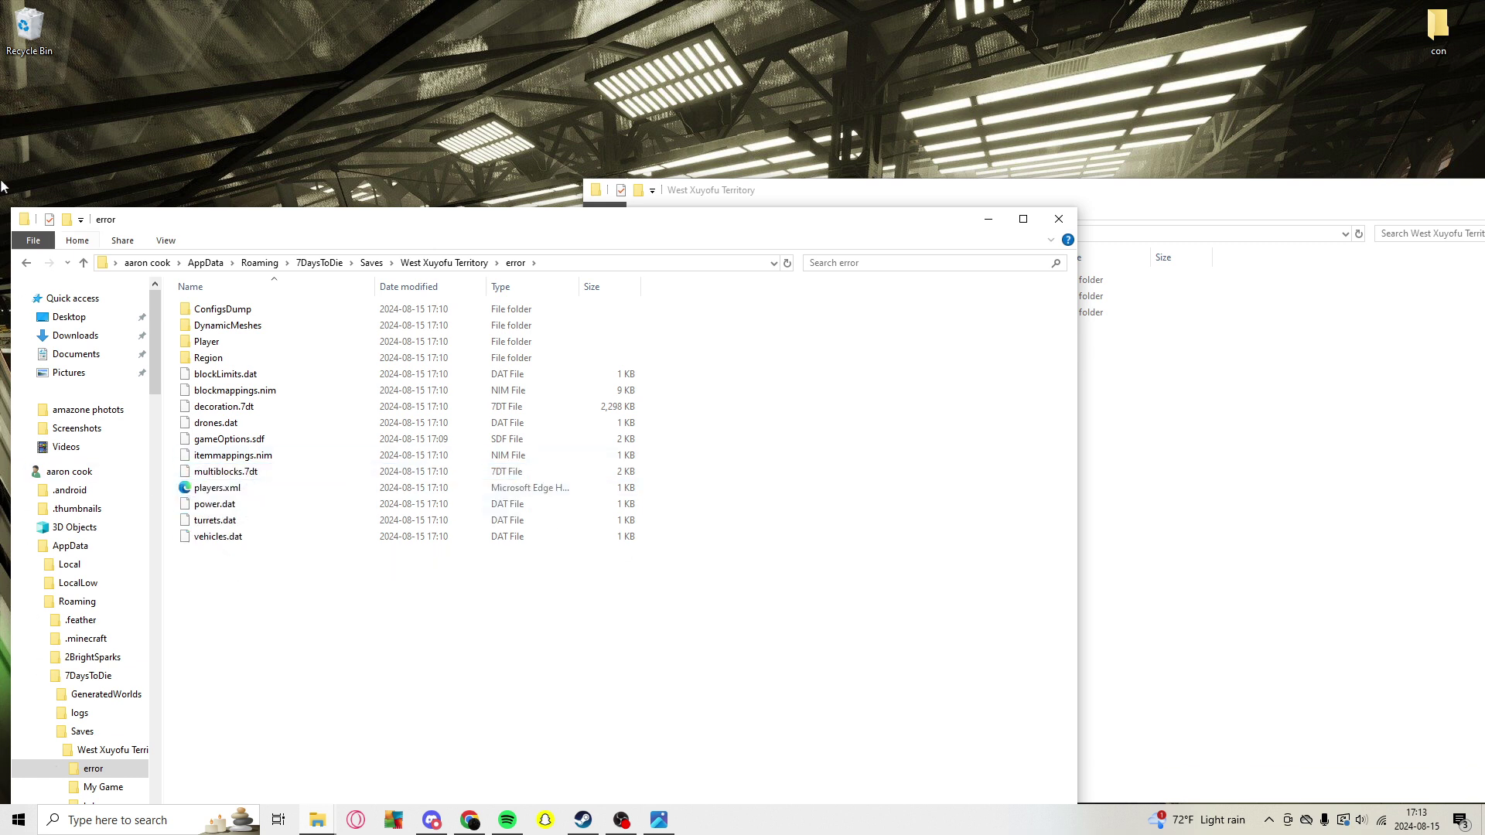
{"action": "left_click", "coordinate": [27, 262]}
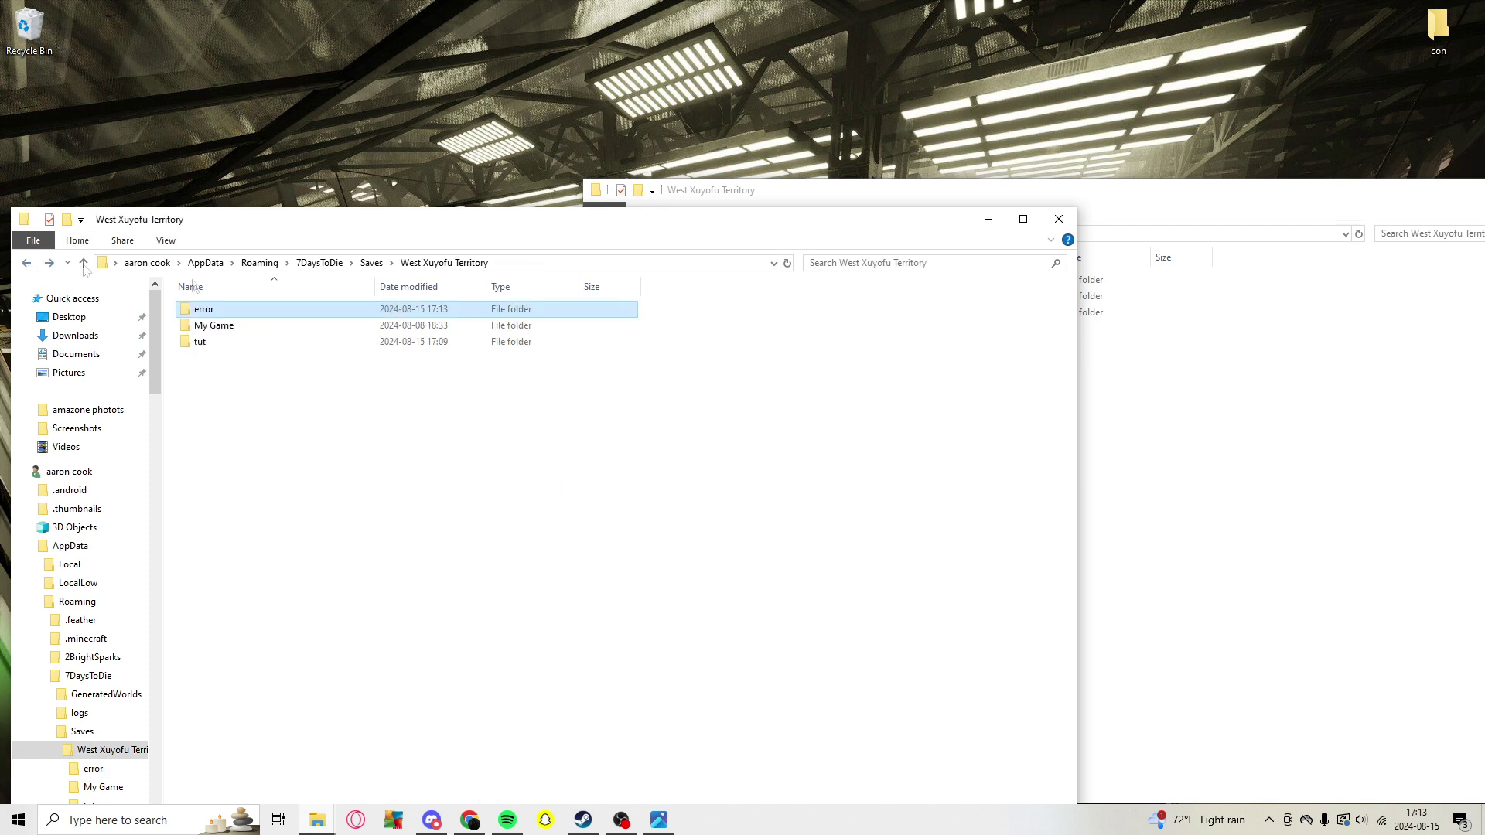
Step: Copy main.ttw from the tut save folder and return to West Xuyofu Territory
{"action": "double_click", "coordinate": [233, 344]}
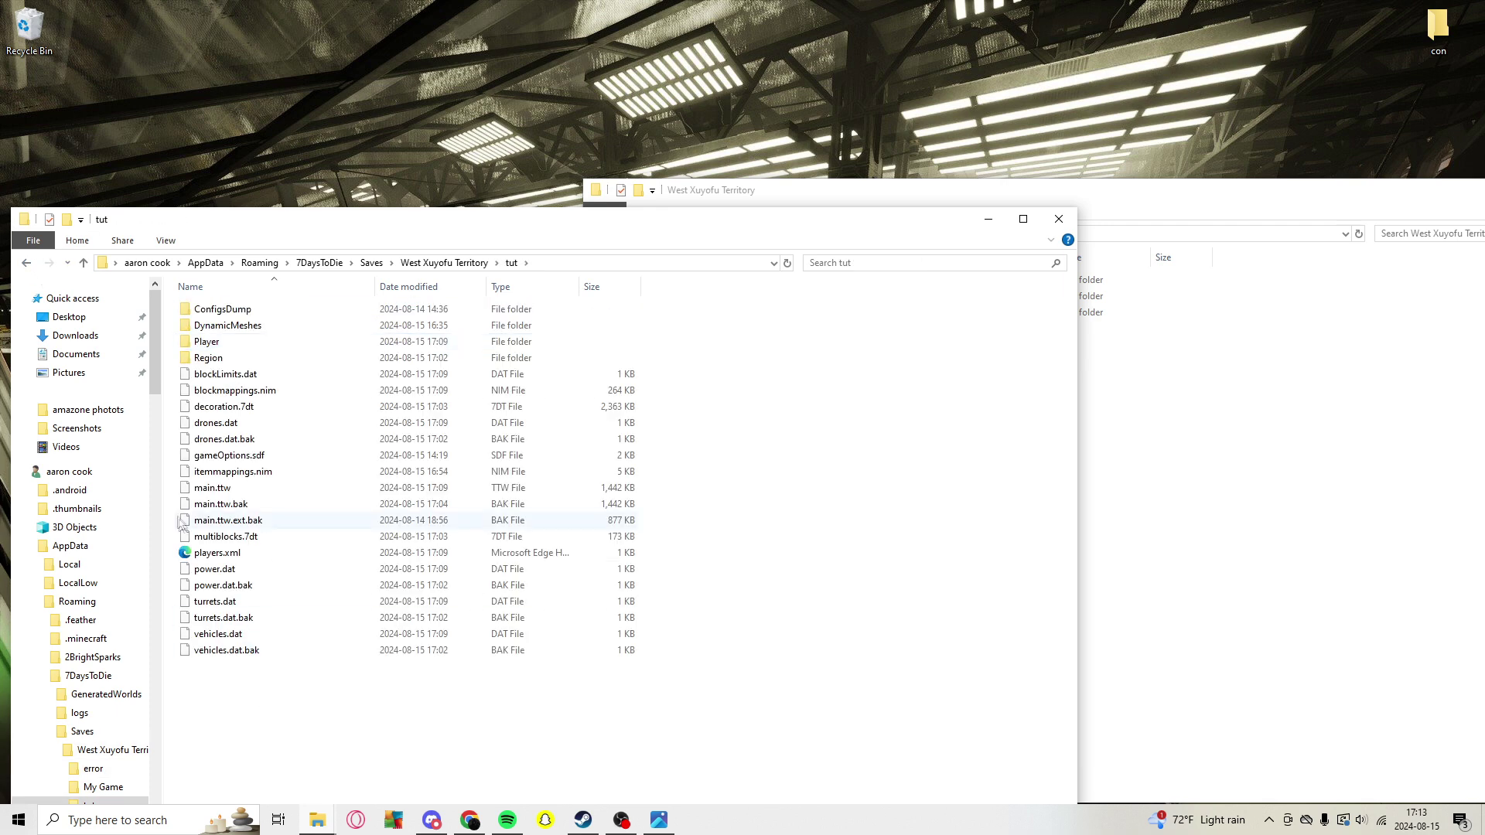
{"action": "left_click", "coordinate": [218, 493]}
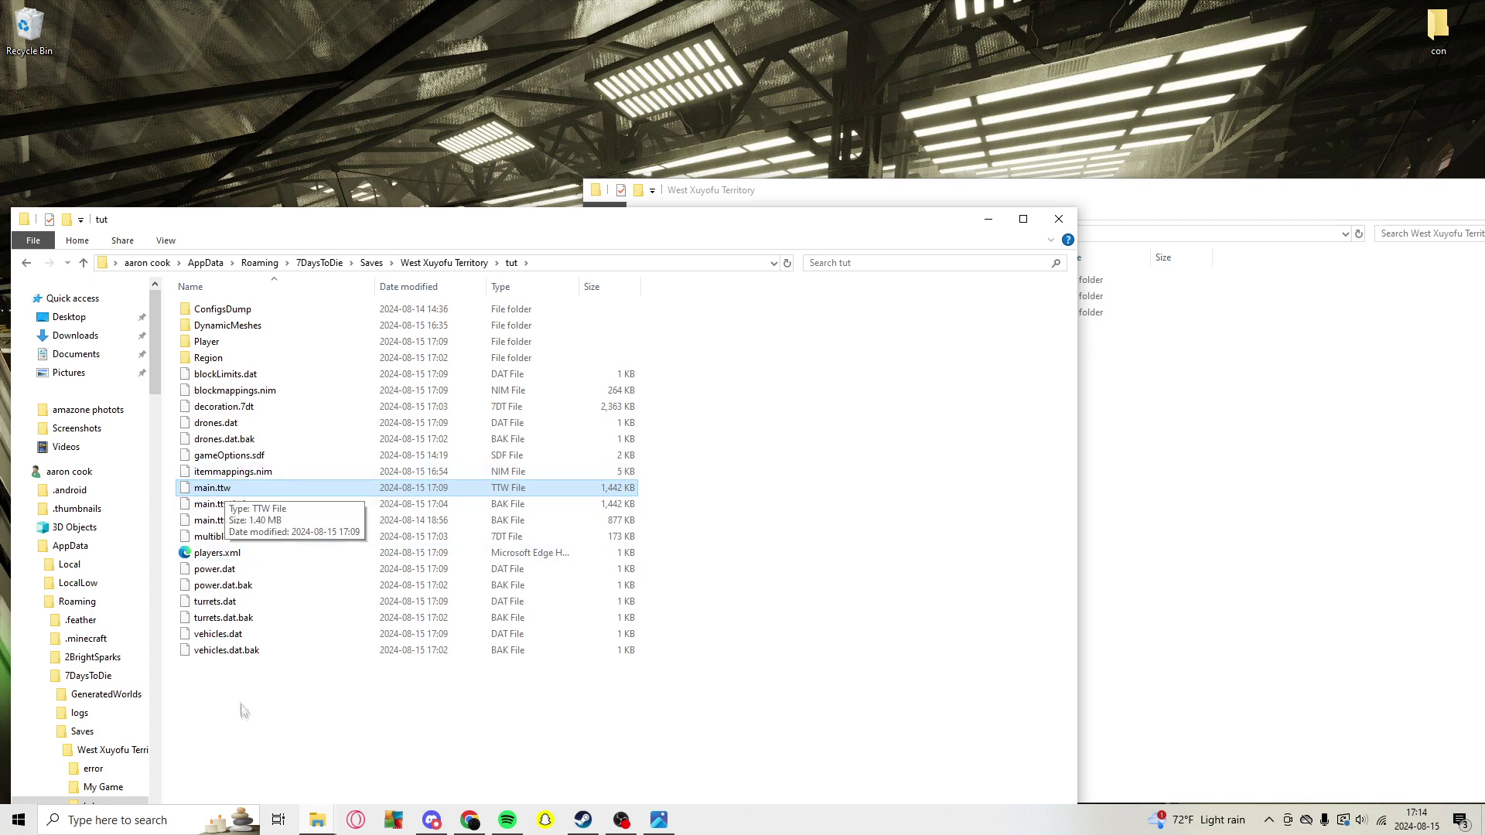
{"action": "left_click", "coordinate": [220, 498], "text": "ctrl"}
{"action": "left_click", "coordinate": [21, 262]}
Step: Paste main.ttw into the error save folder, close the window and start searching for the game
{"action": "key", "text": "Up"}
{"action": "key", "text": "Up"}
{"action": "key", "text": "Return"}
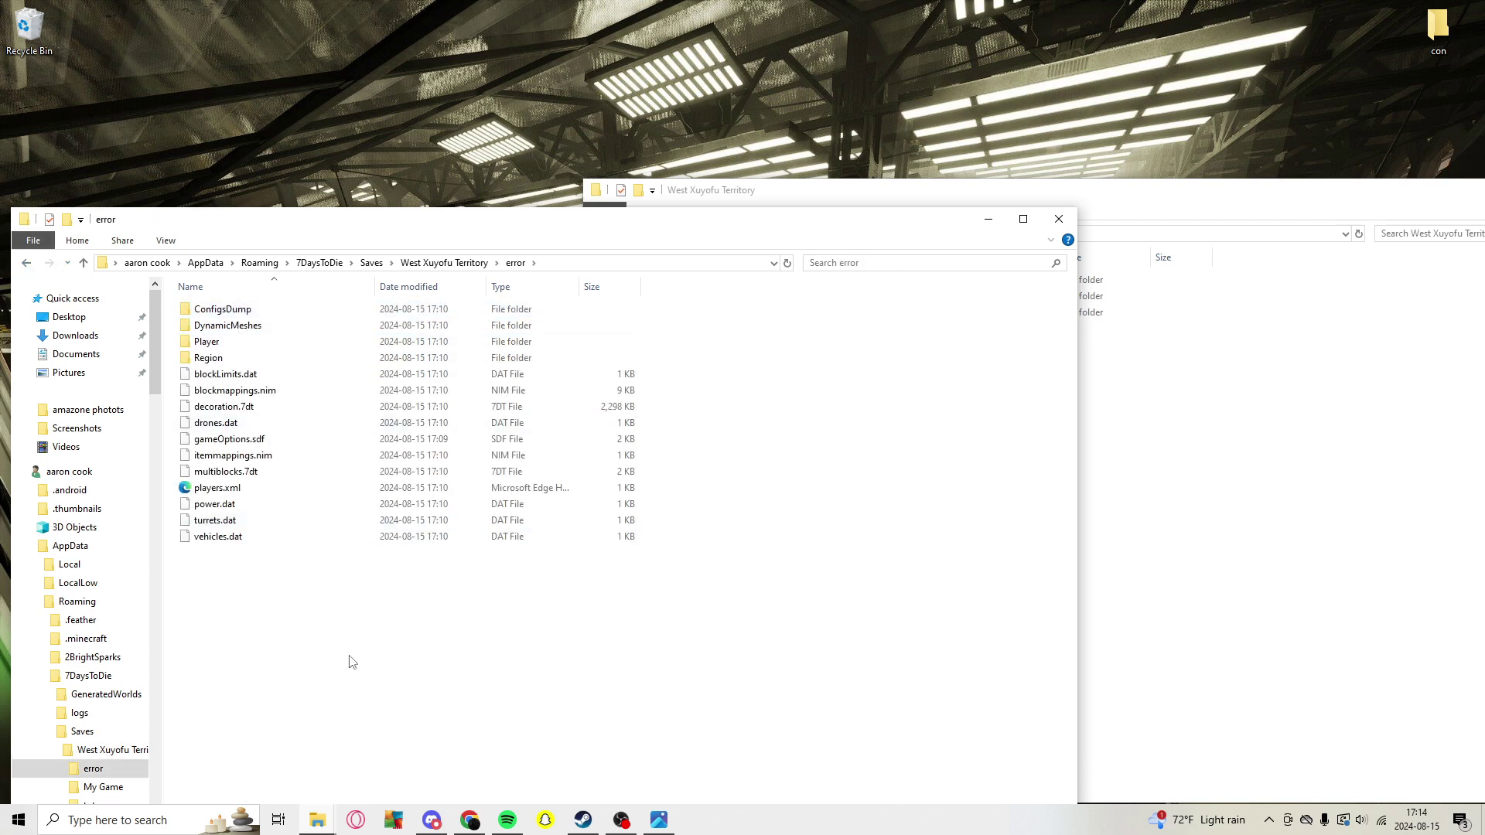
{"action": "key", "text": "ctrl+v"}
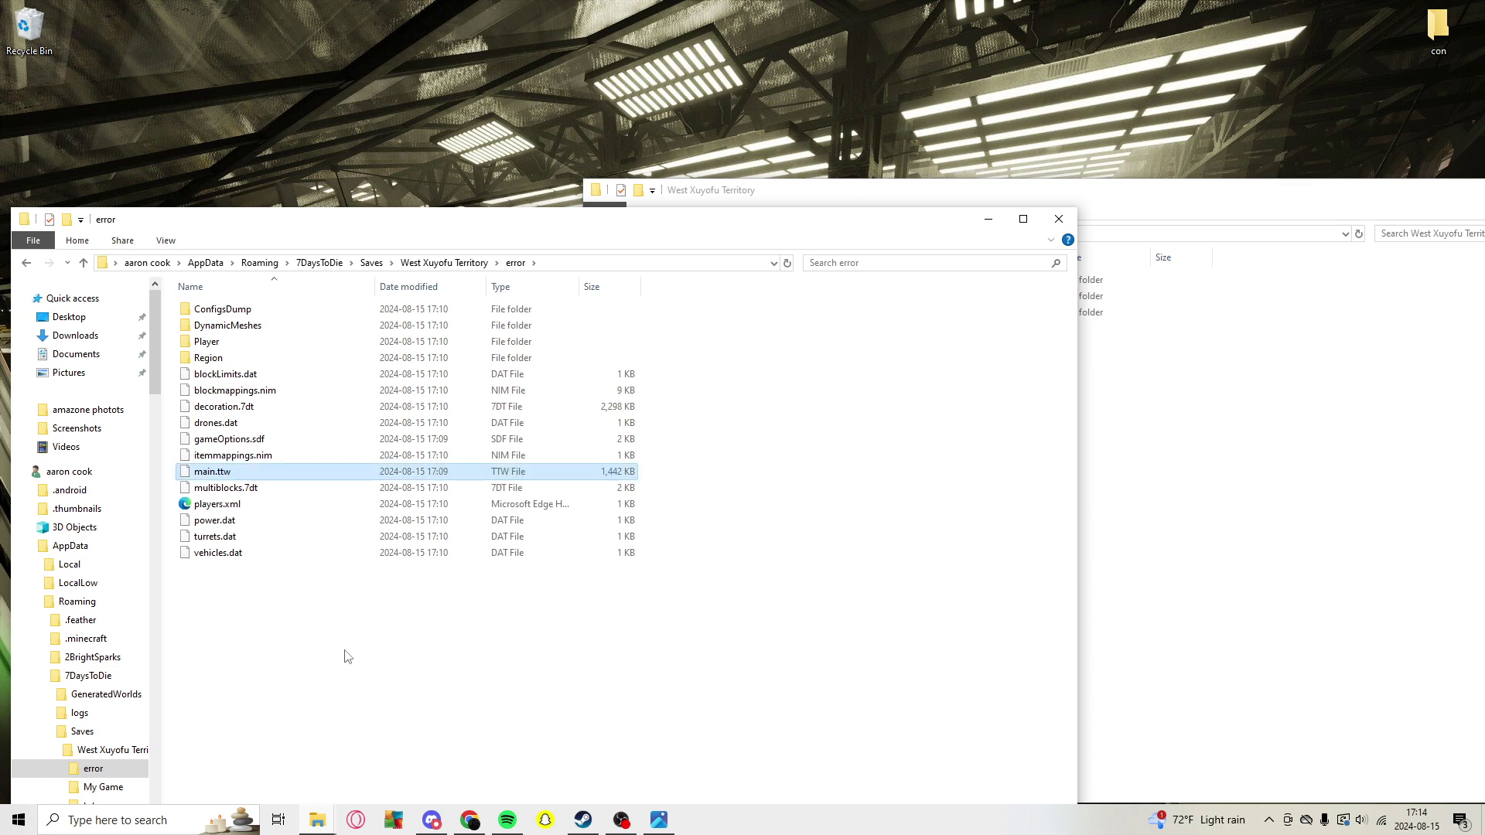
{"action": "left_click", "coordinate": [1058, 222]}
{"action": "left_click", "coordinate": [116, 820]}
{"action": "type", "text": "7"}
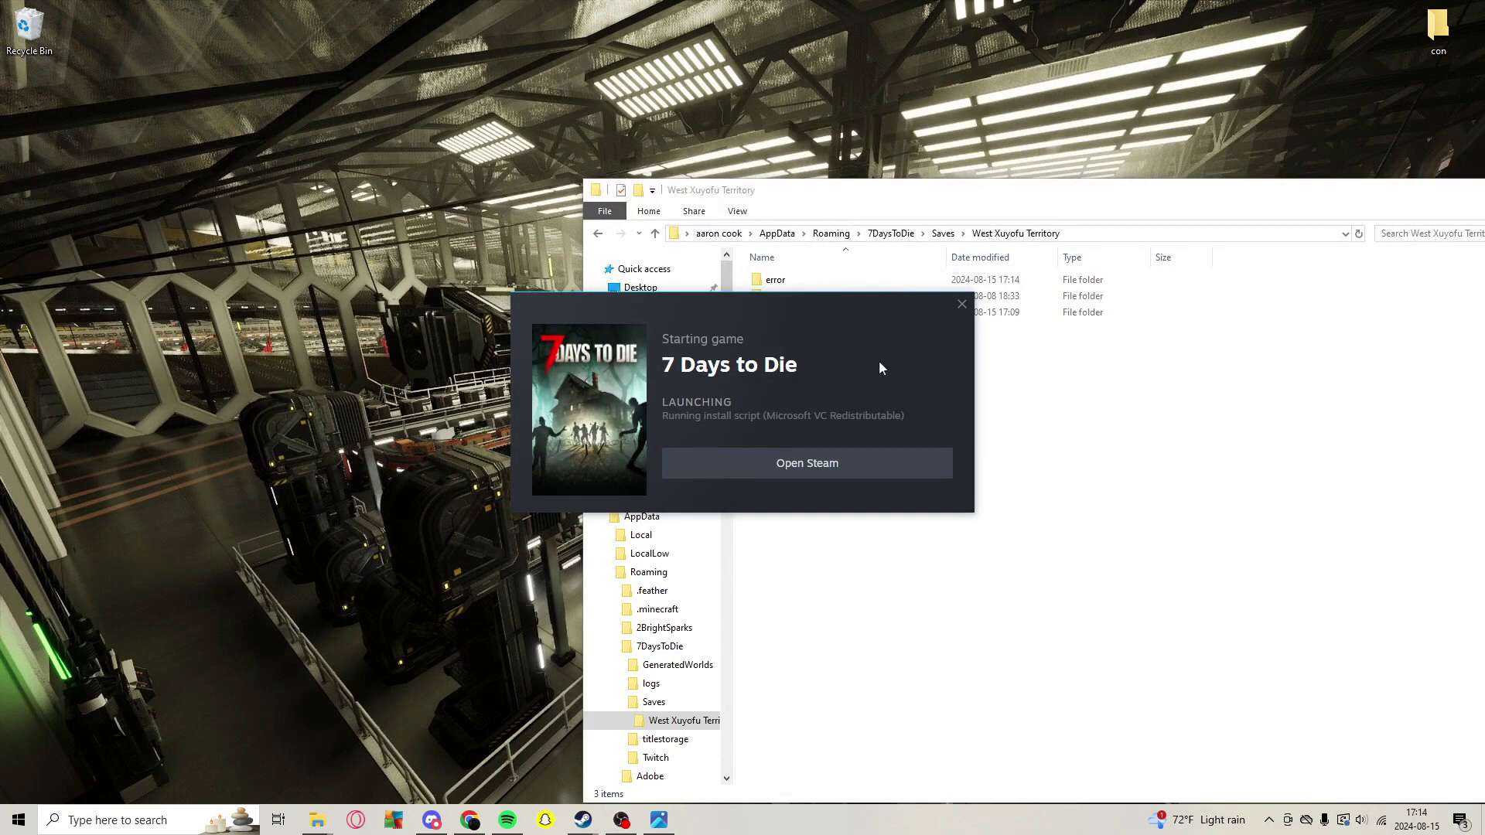
Step: Dismiss the Visual C++ runtime error dialog while 7 Days to Die launches
{"action": "left_click", "coordinate": [863, 380]}
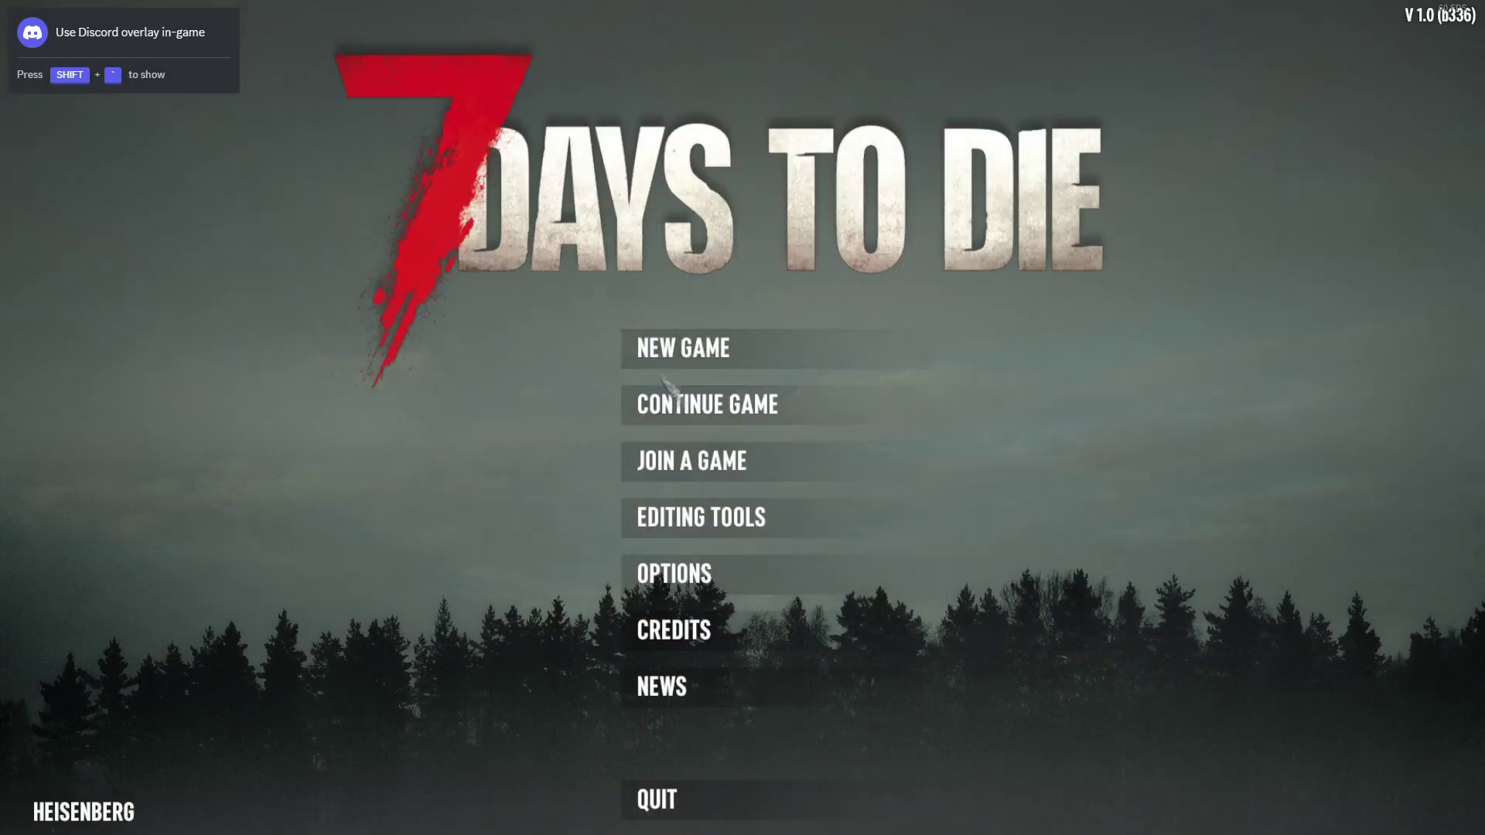
Step: Continue the error save, start it and spawn the character into the world
{"action": "left_click", "coordinate": [683, 401]}
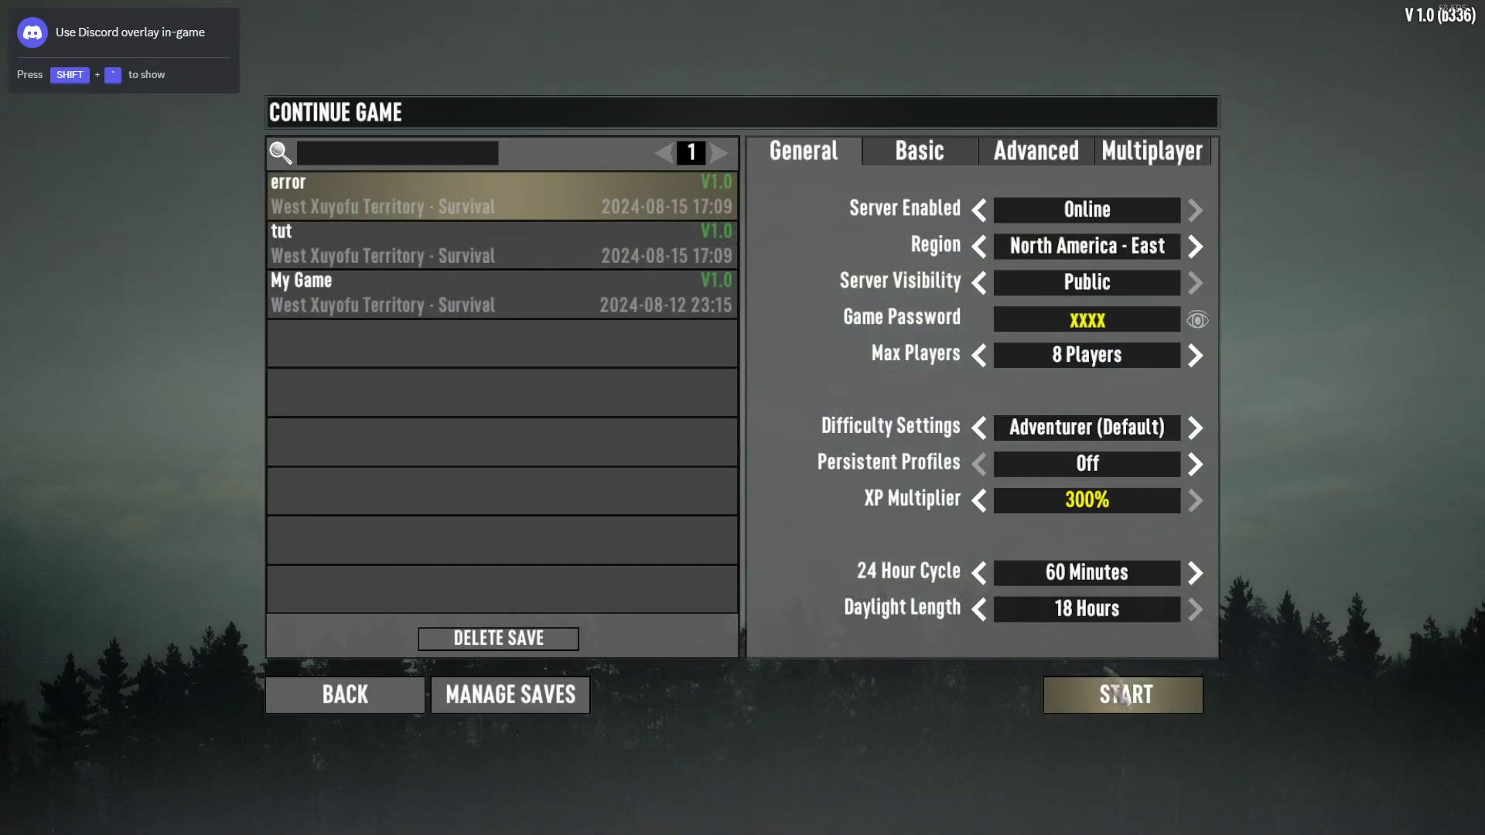
{"action": "left_click", "coordinate": [1120, 694]}
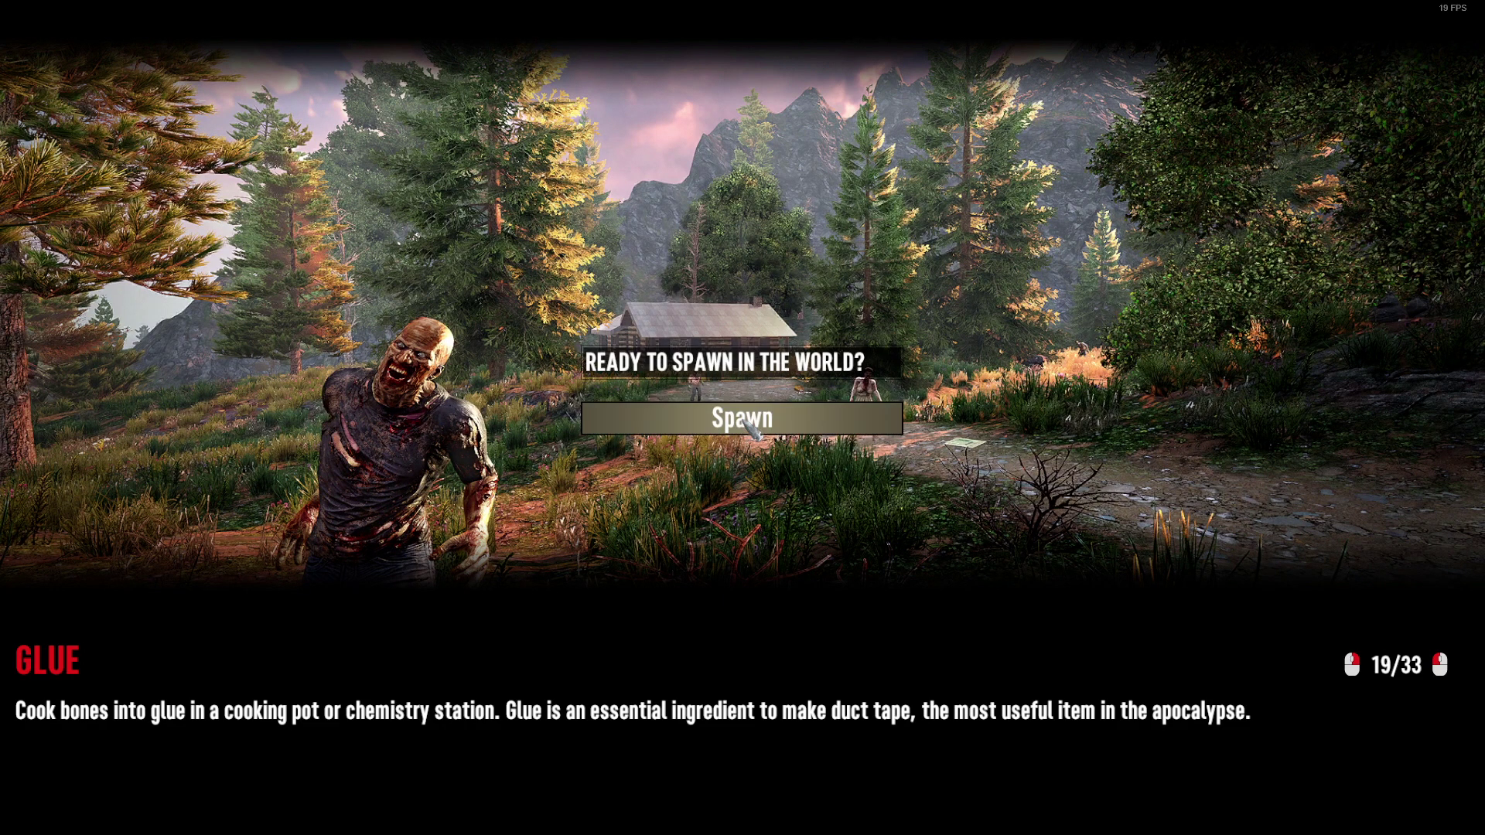
{"action": "left_click", "coordinate": [862, 430]}
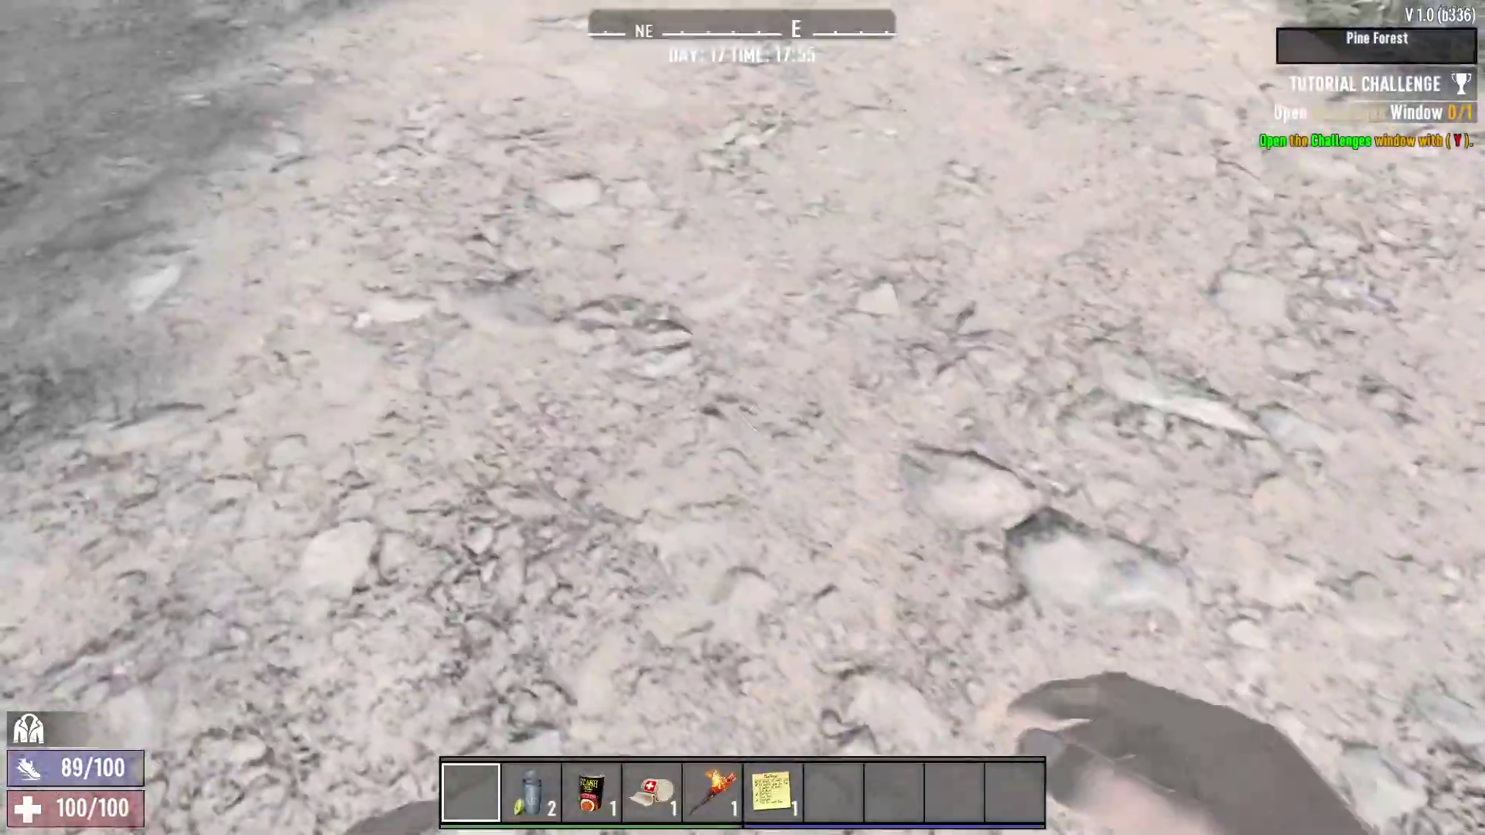
{"action": "left_click", "coordinate": [742, 418]}
{"action": "left_click", "coordinate": [743, 419]}
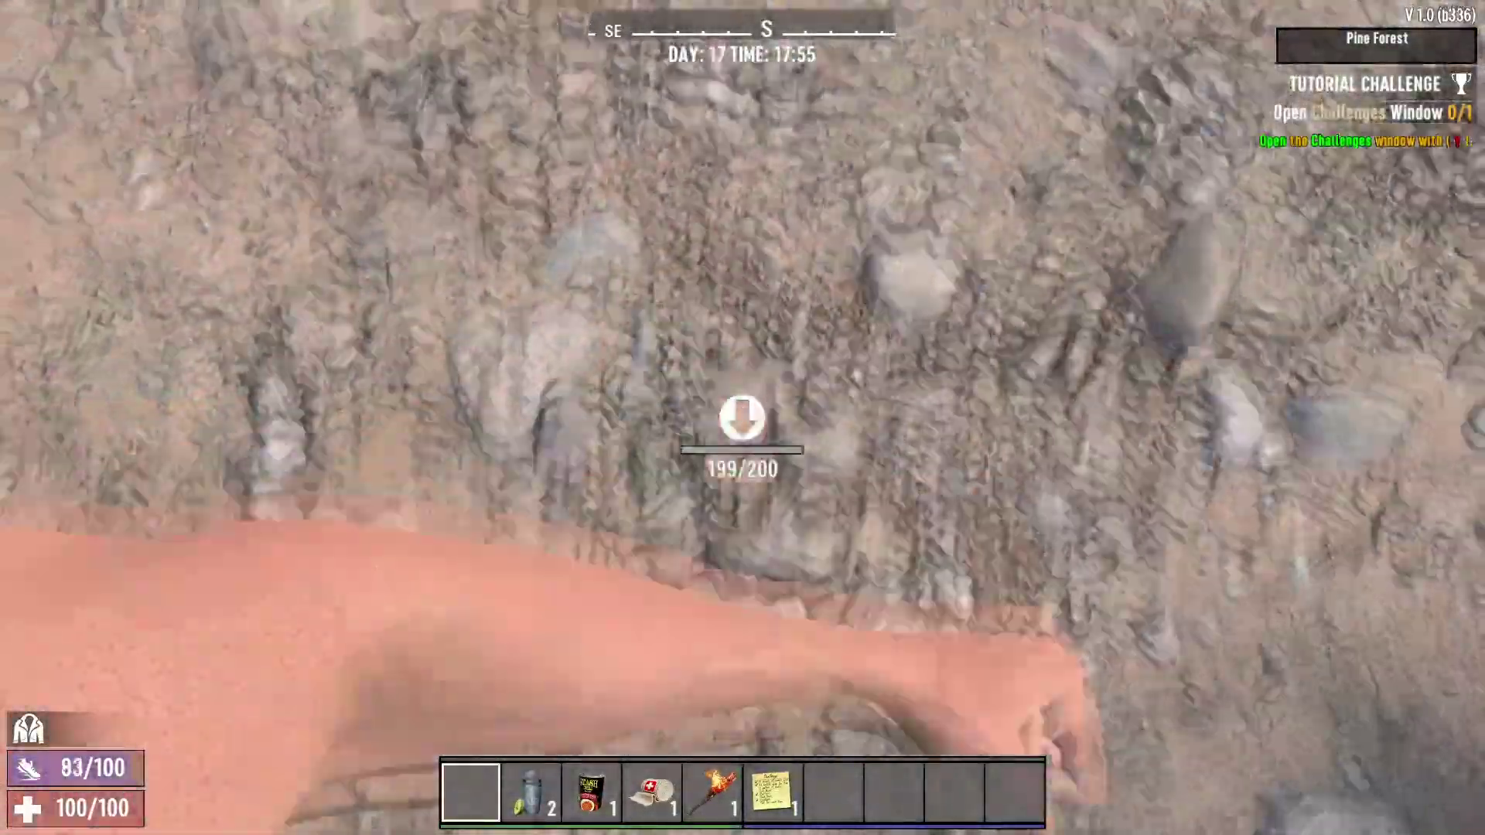
{"action": "key", "text": "F1"}
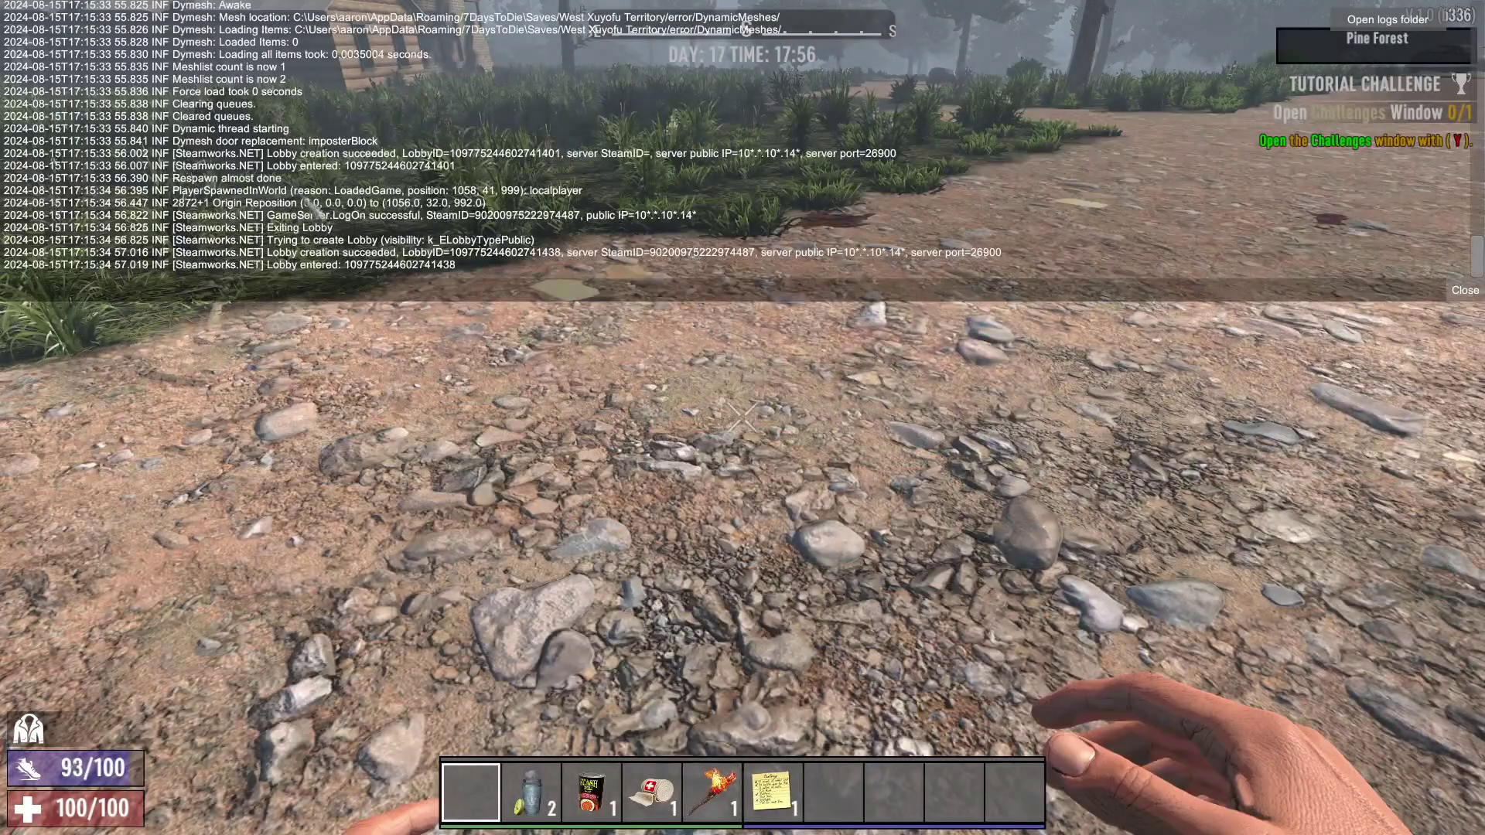
{"action": "scroll", "coordinate": [391, 139], "scroll_direction": "up", "scroll_amount": 3}
{"action": "scroll", "coordinate": [392, 139], "scroll_direction": "up", "scroll_amount": 3}
{"action": "scroll", "coordinate": [392, 139], "scroll_direction": "down", "scroll_amount": 5}
{"action": "key", "text": "F1"}
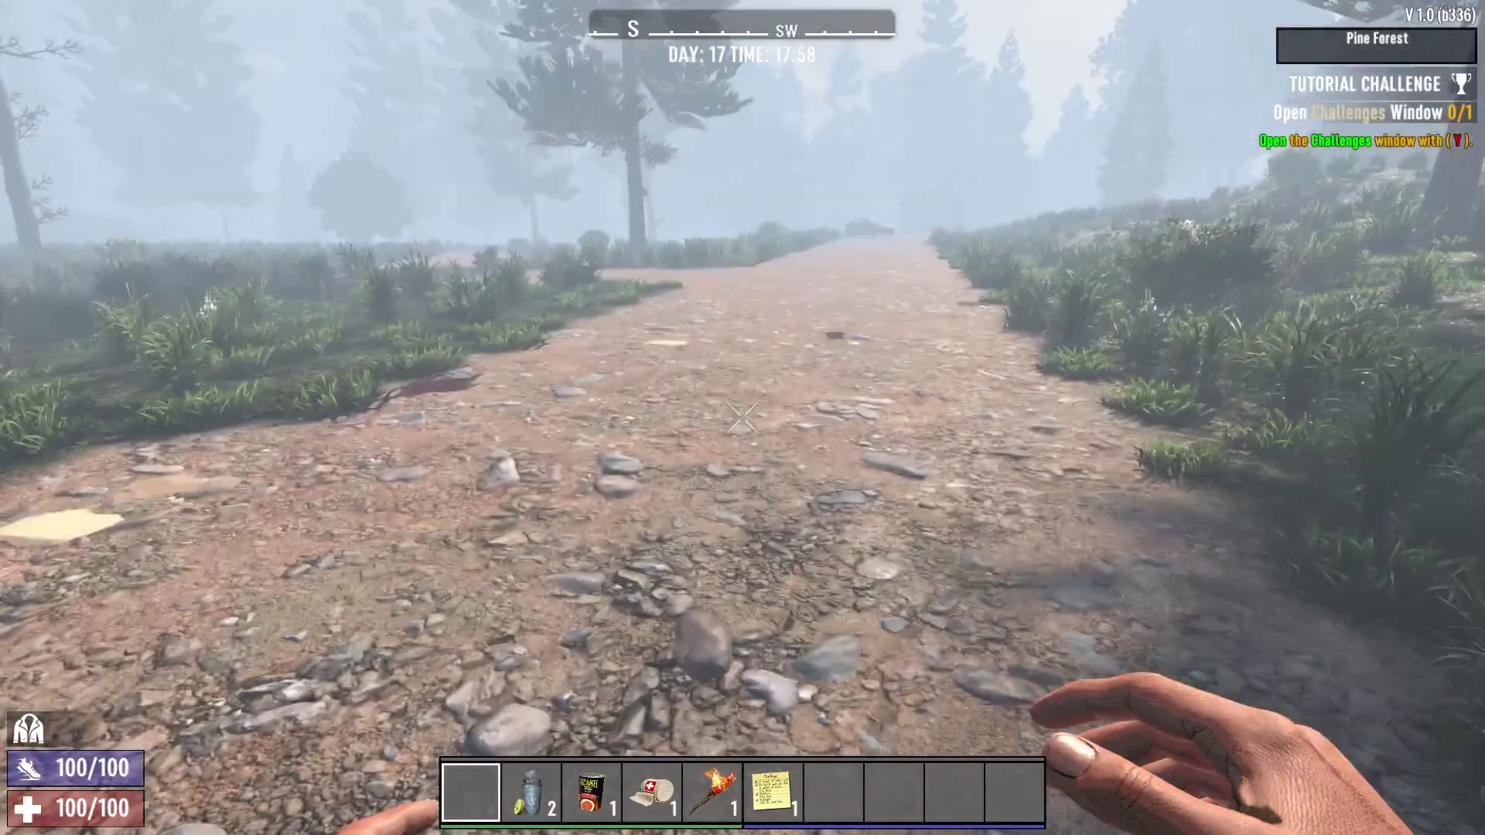
{"action": "left_click", "coordinate": [743, 418]}
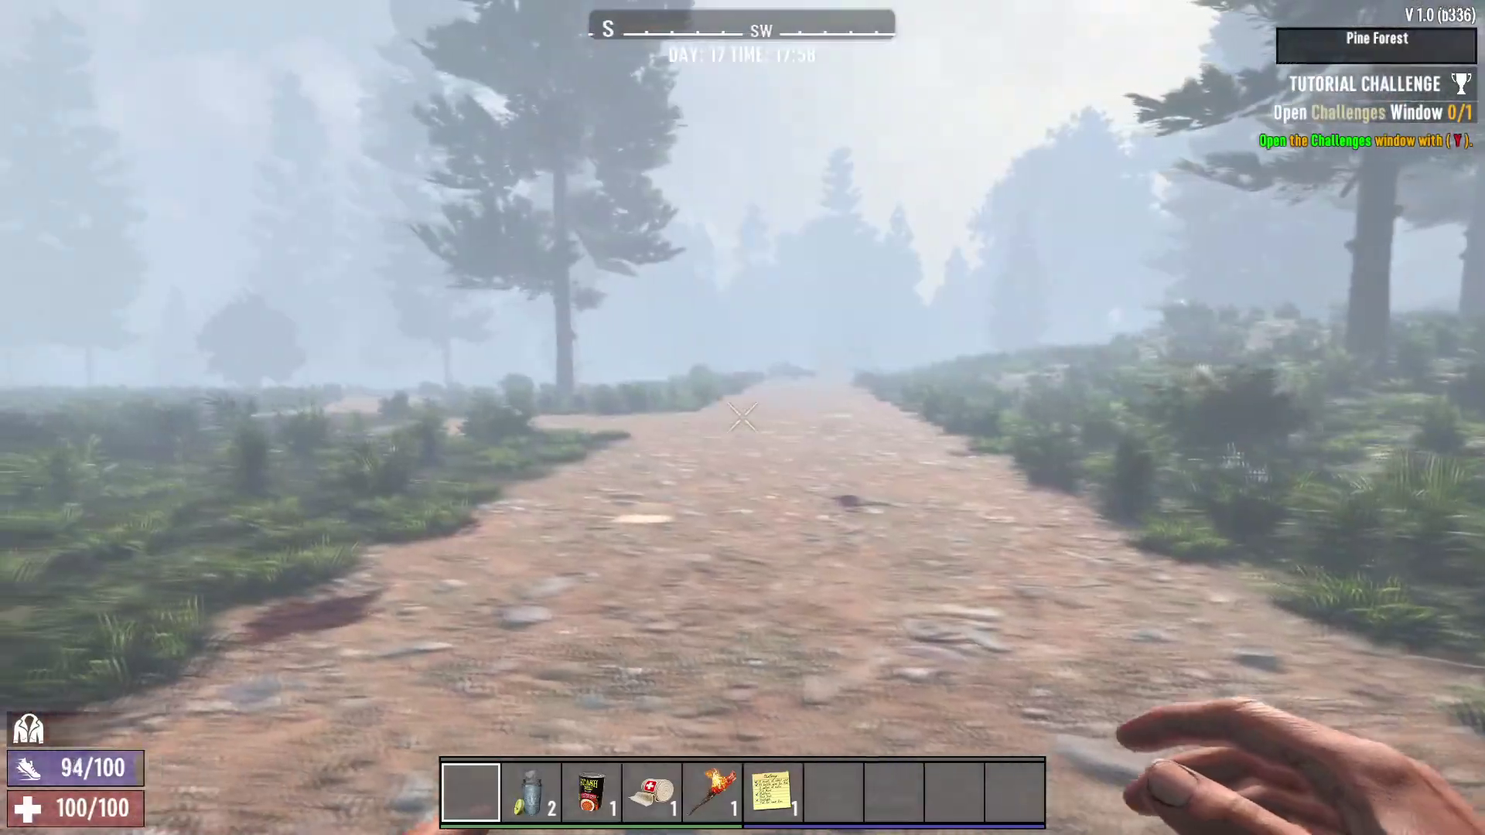
{"action": "left_click", "coordinate": [743, 419]}
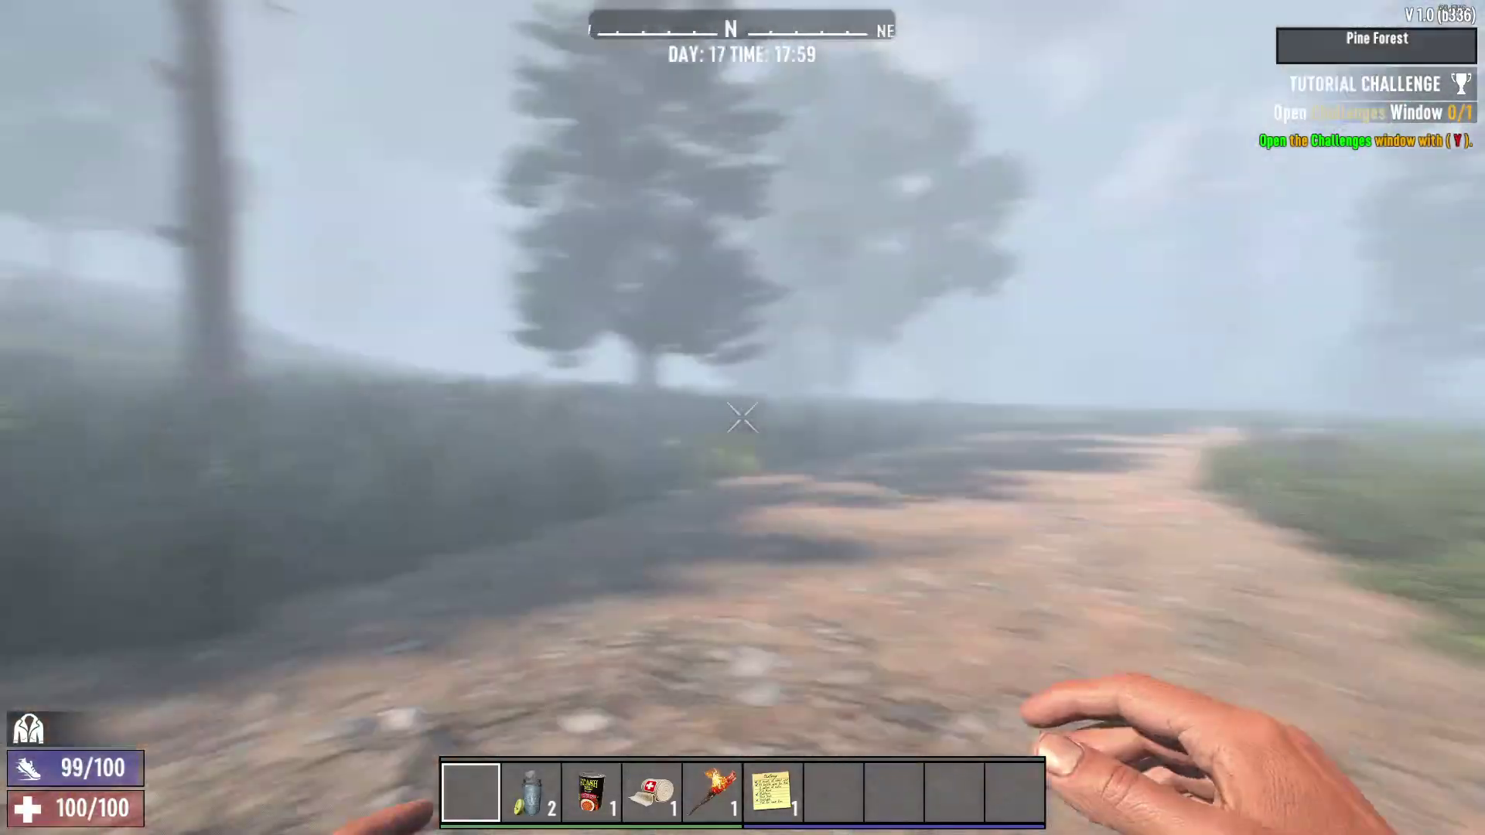
{"action": "left_click", "coordinate": [742, 418]}
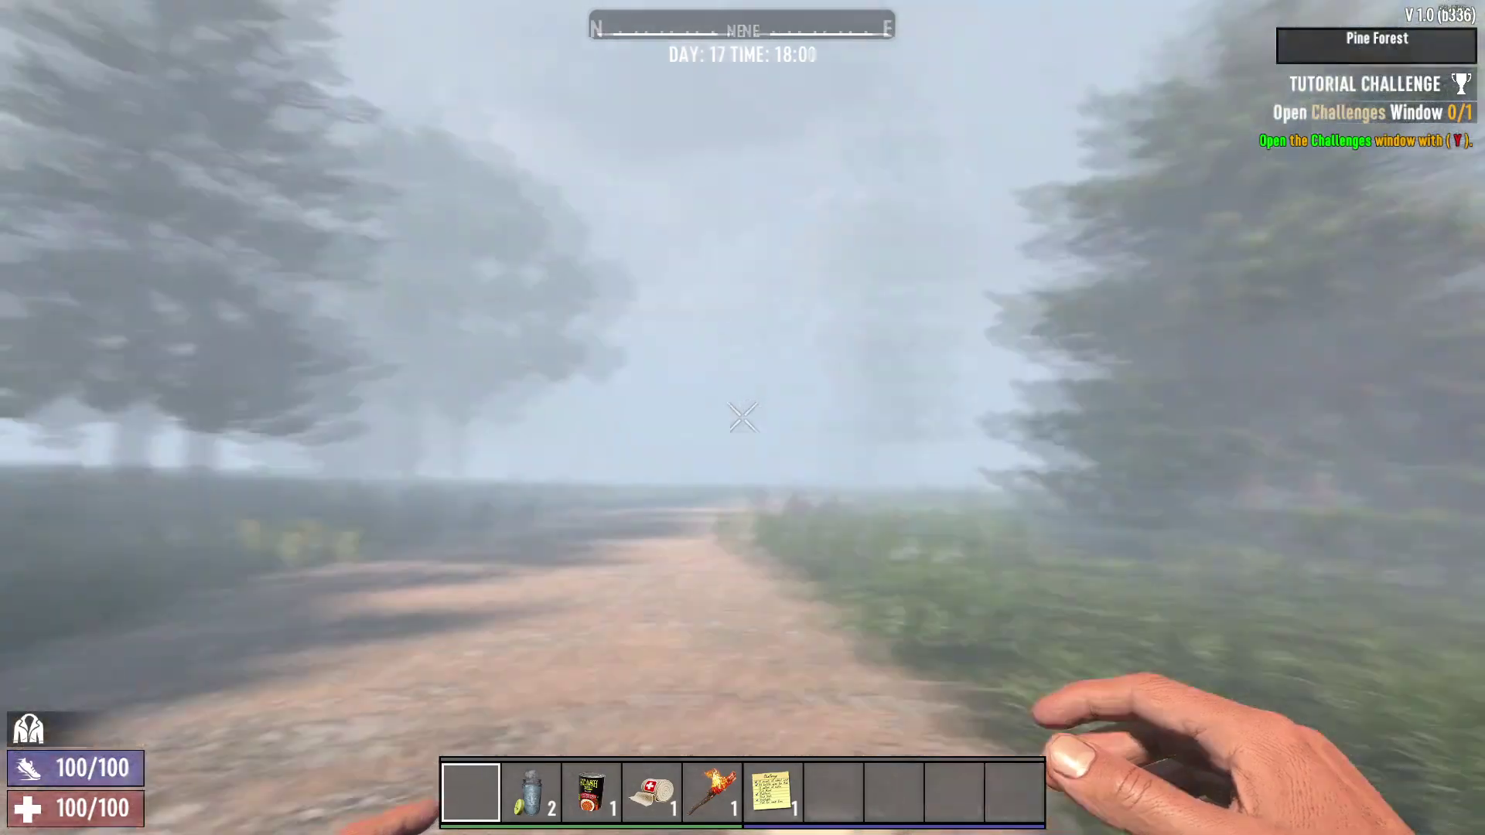
{"action": "left_click", "coordinate": [742, 418]}
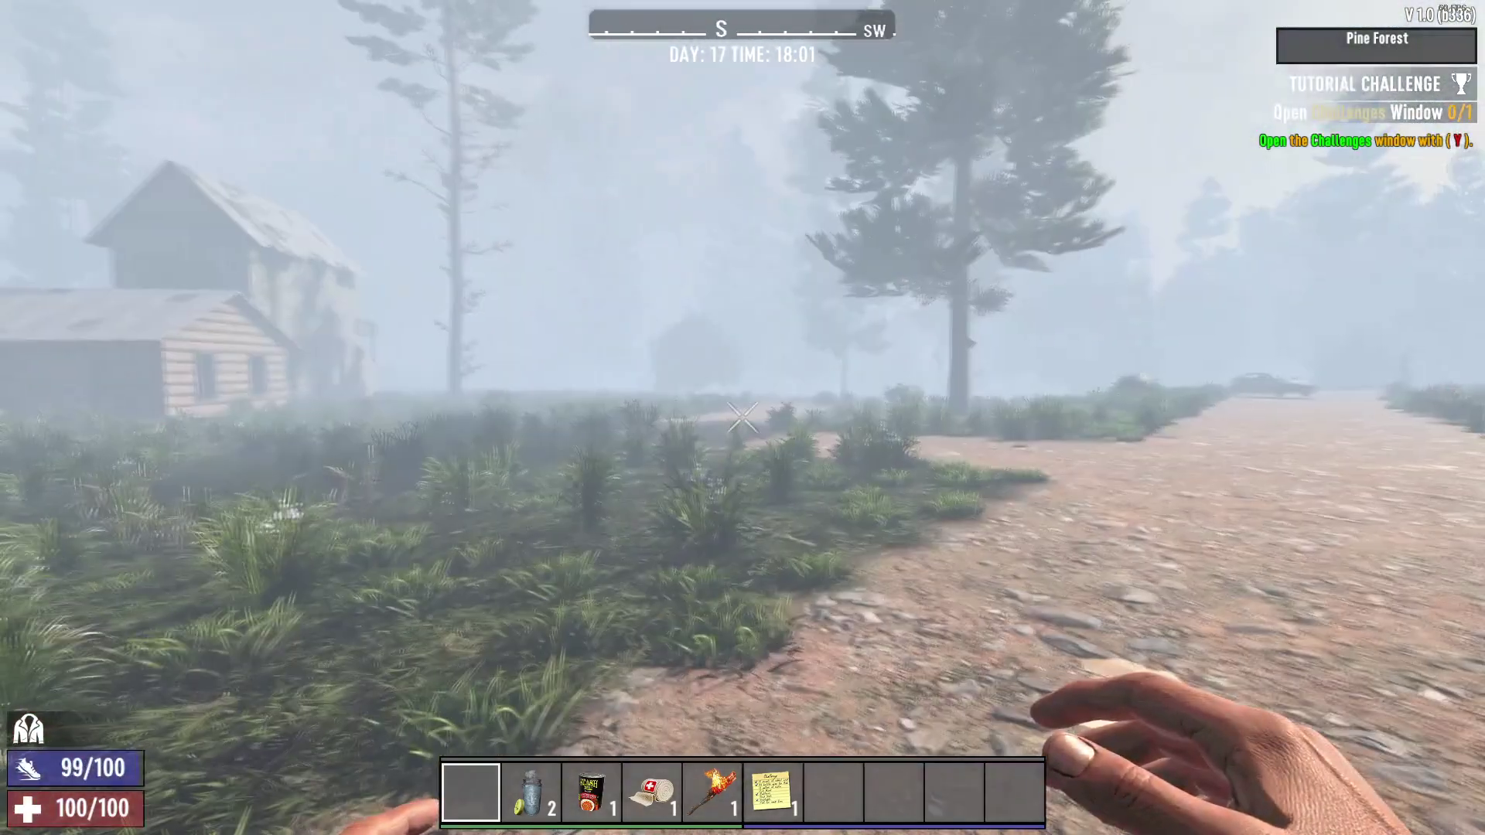
{"action": "key", "text": "super"}
{"action": "left_click", "coordinate": [744, 418]}
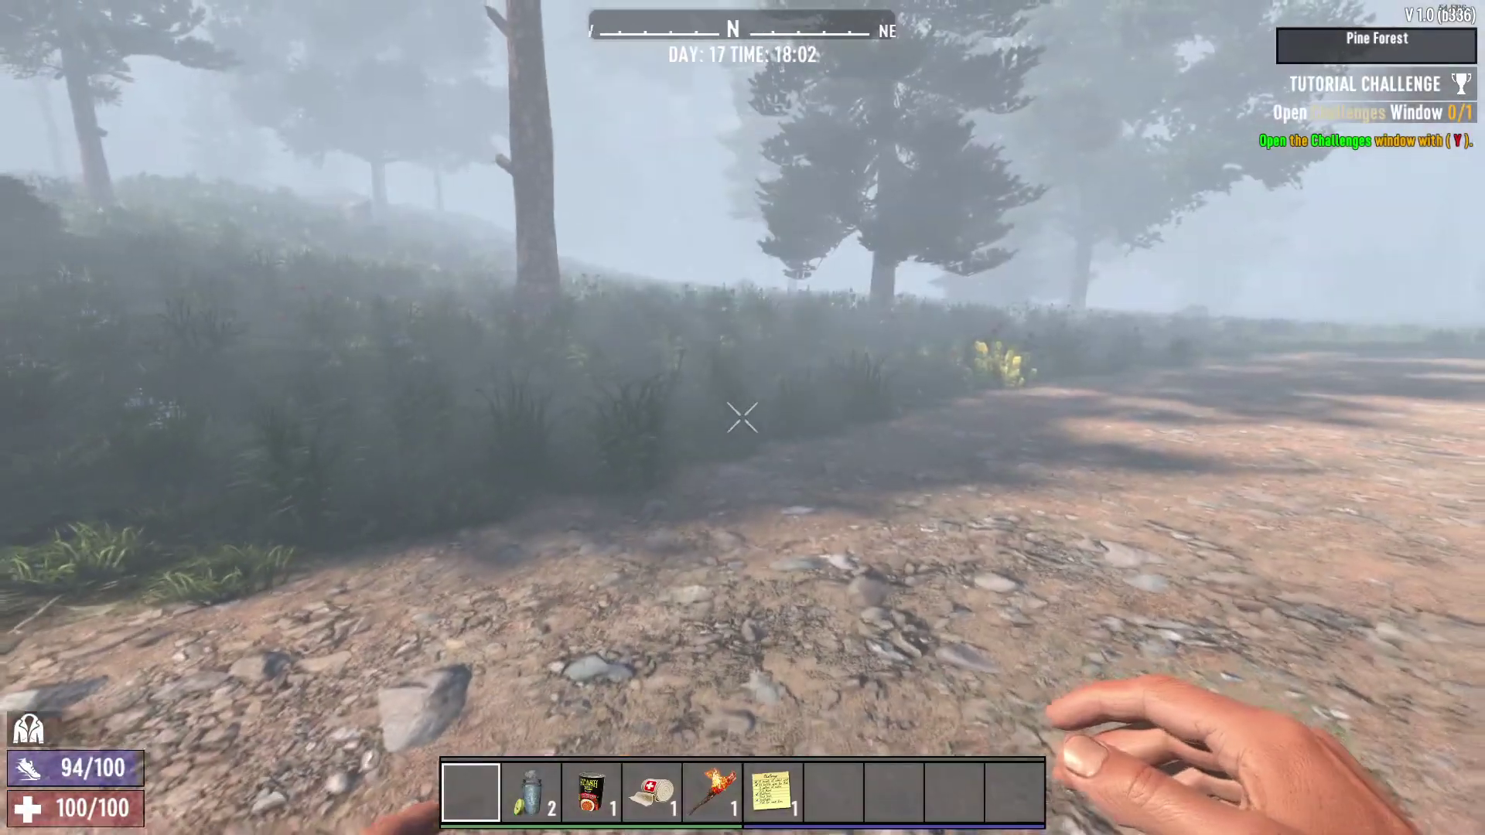